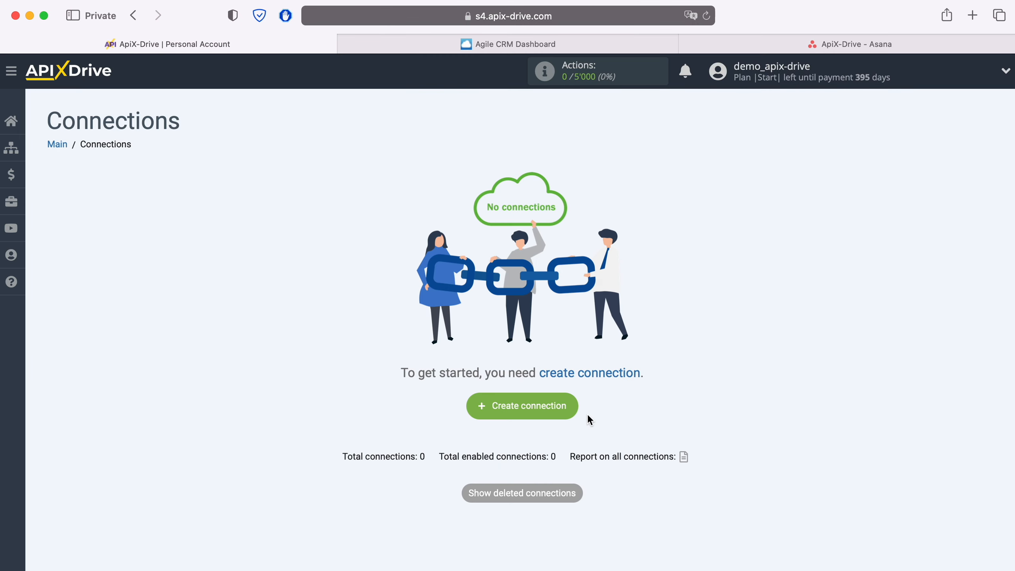
# - Create a new connection and choose Agile CRM as its data source system
pyautogui.click(573, 407)
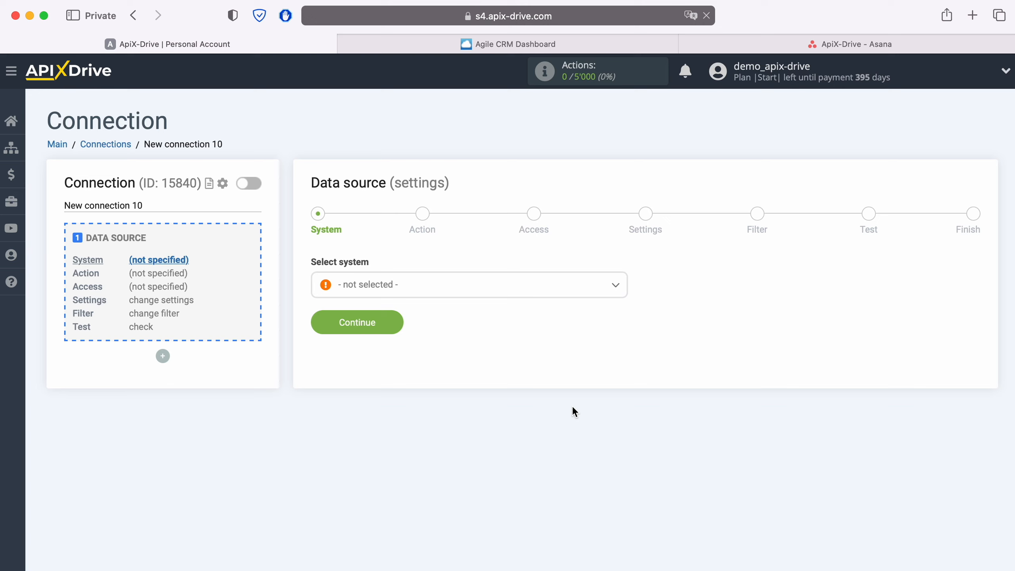
pyautogui.click(420, 285)
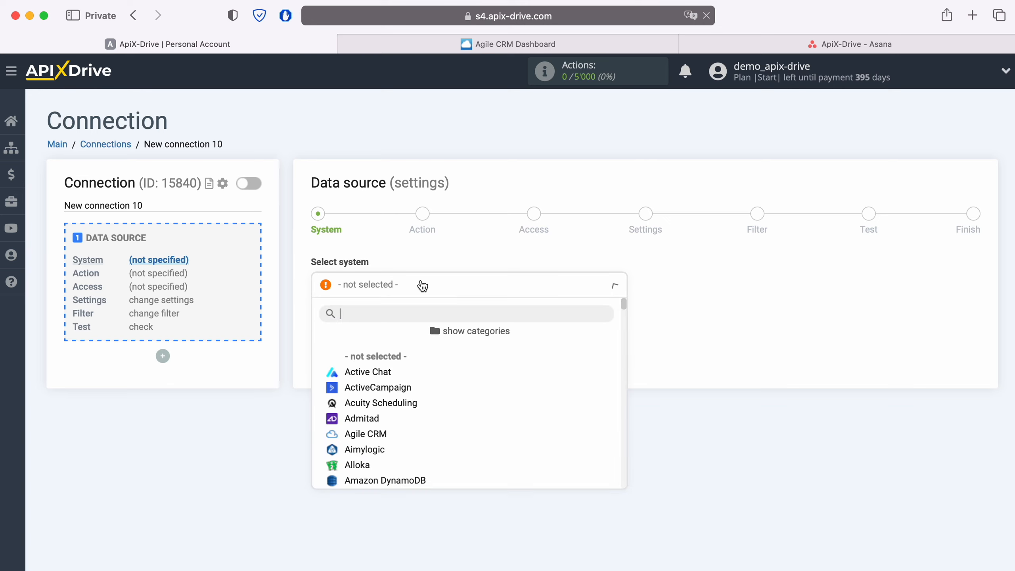
pyautogui.click(366, 435)
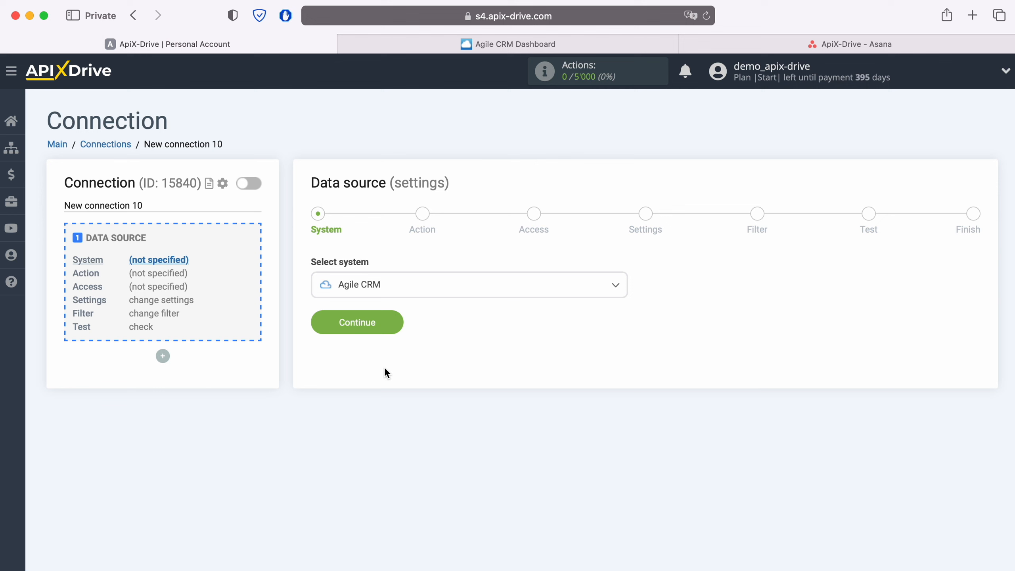
pyautogui.click(396, 325)
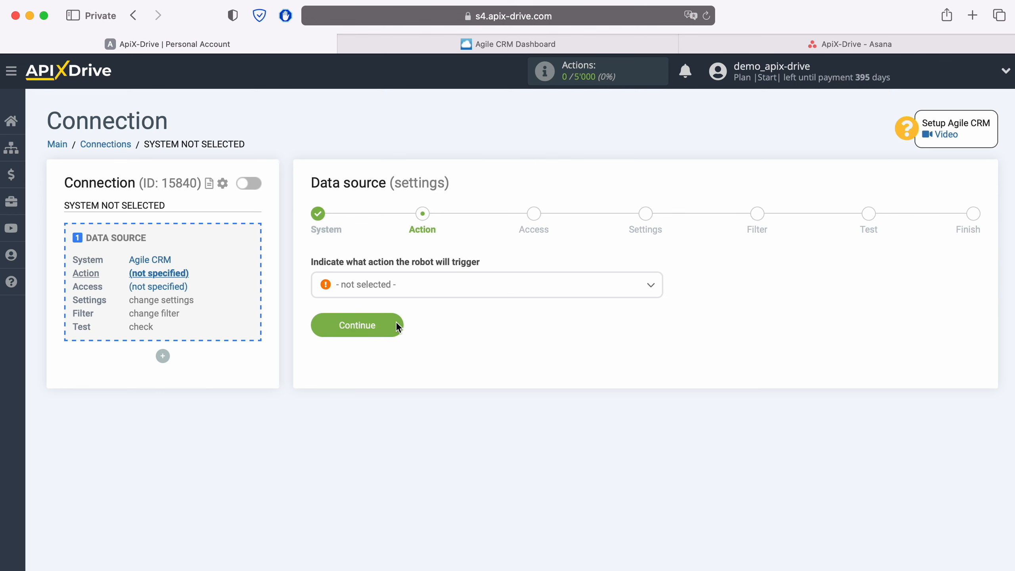
# - Set the data source action to Get CONTACTS (new) and continue to the access stage
pyautogui.click(426, 292)
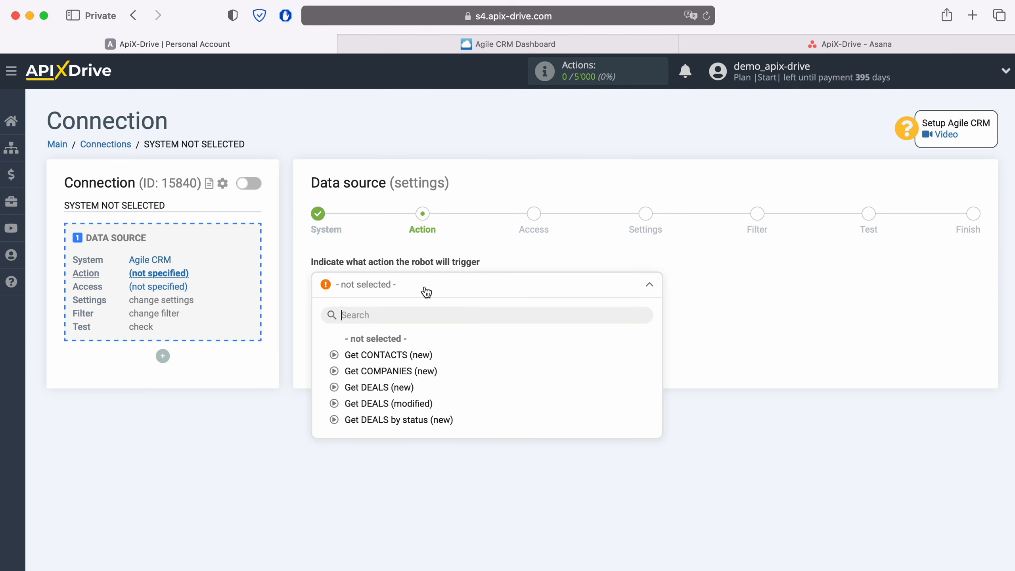
pyautogui.click(412, 354)
pyautogui.click(400, 333)
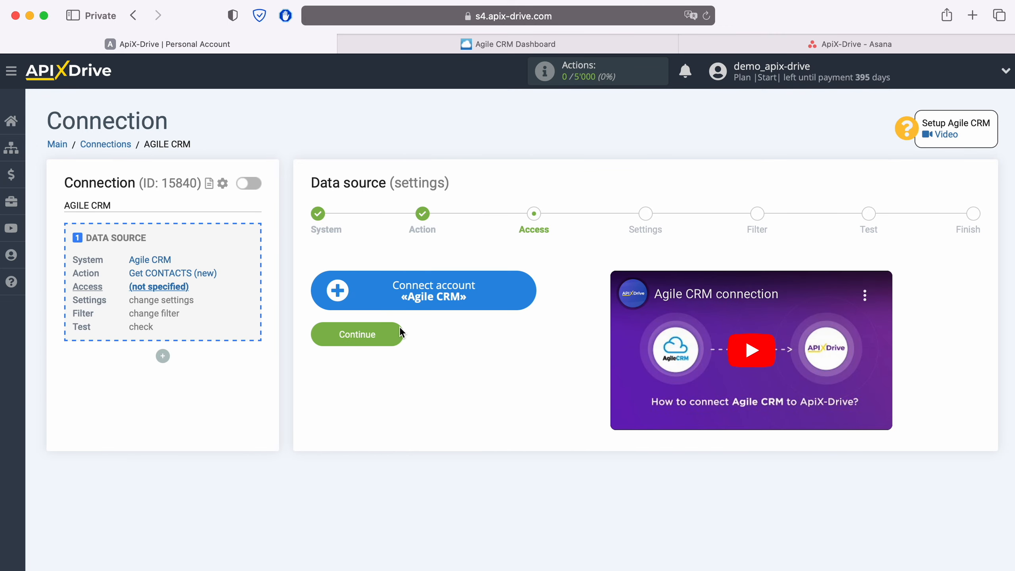
# - Start connecting an Agile CRM account and fill its Domain with apixdrivecom, copied from the Agile CRM web address
pyautogui.click(528, 292)
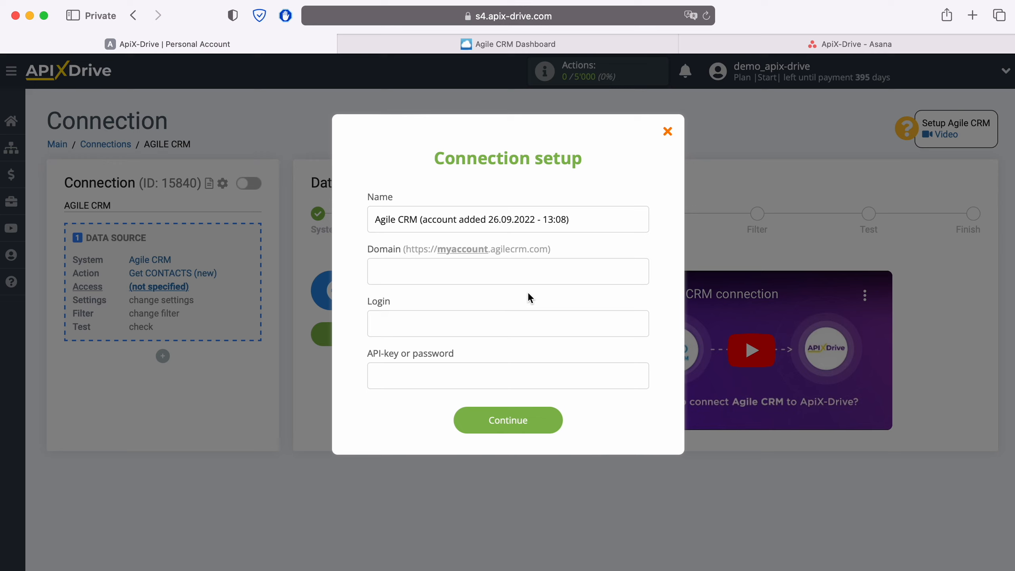
pyautogui.click(586, 40)
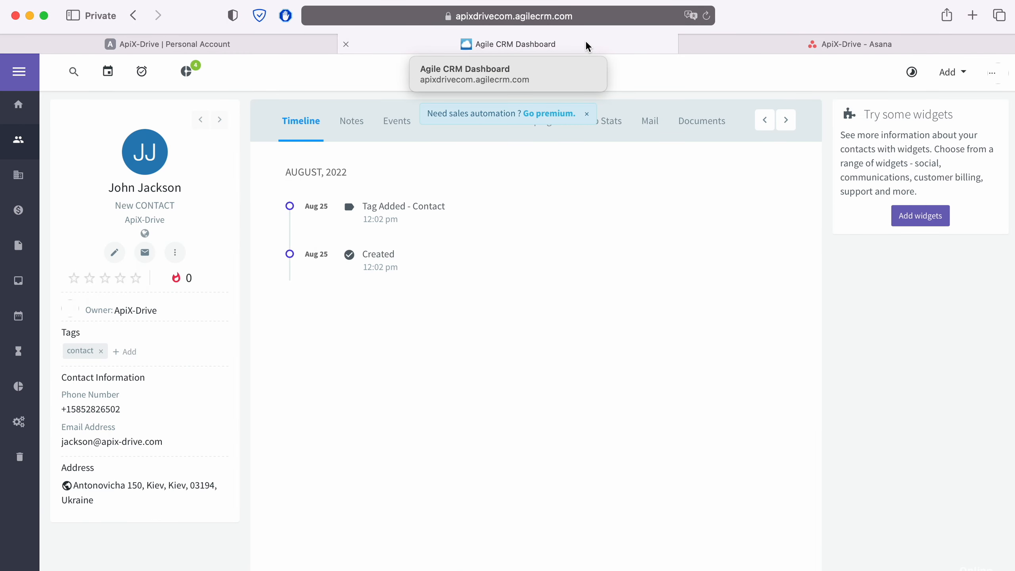
pyautogui.click(624, 17)
pyautogui.click(626, 17)
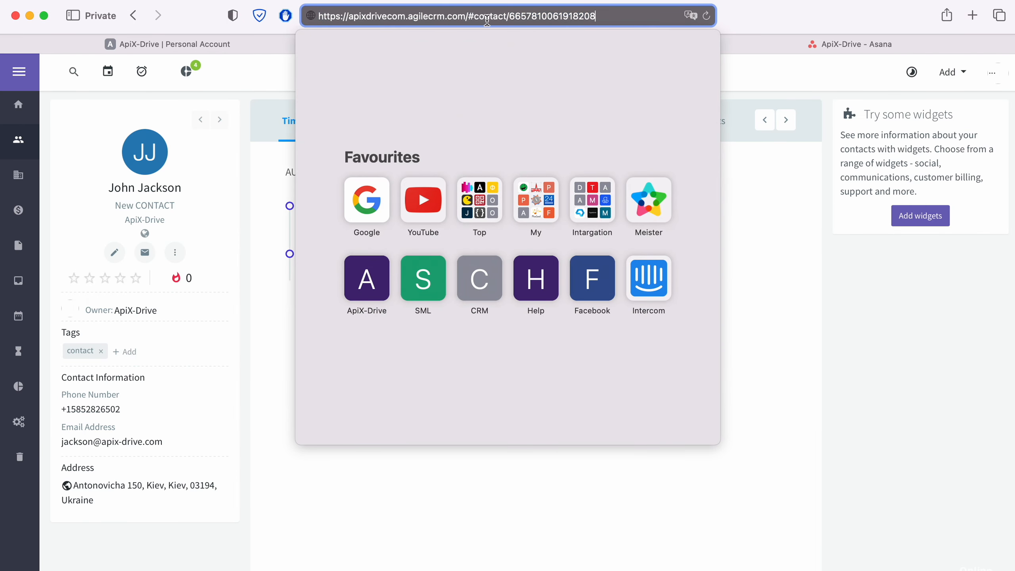
pyautogui.moveTo(349, 15); pyautogui.dragTo(406, 16)
pyautogui.rightClick(405, 15)
pyautogui.click(406, 38)
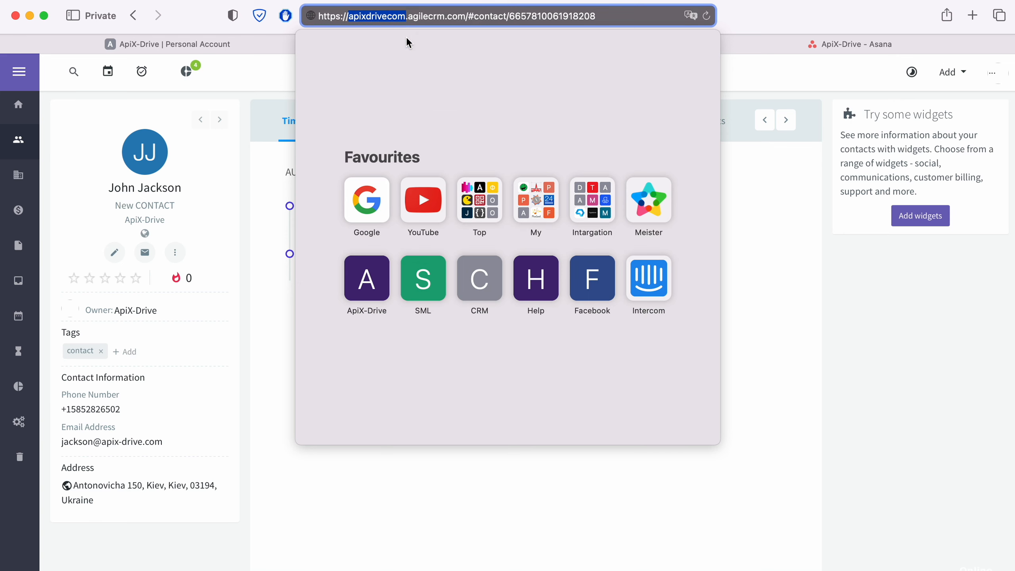
pyautogui.click(271, 39)
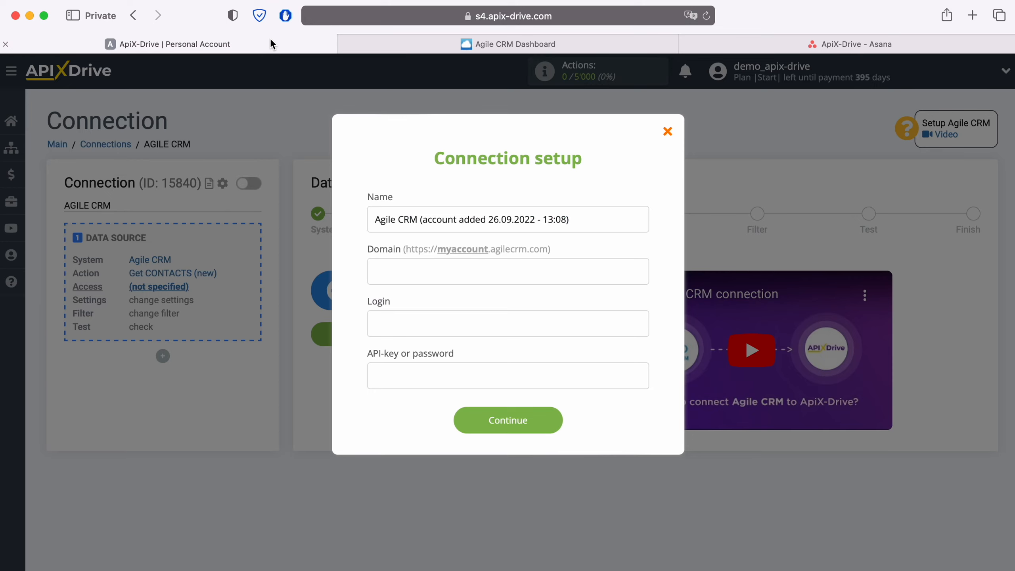
pyautogui.rightClick(408, 282)
pyautogui.click(424, 314)
# - Enter the account's e-mail address as the Login in the Agile CRM connection setup
pyautogui.click(410, 323)
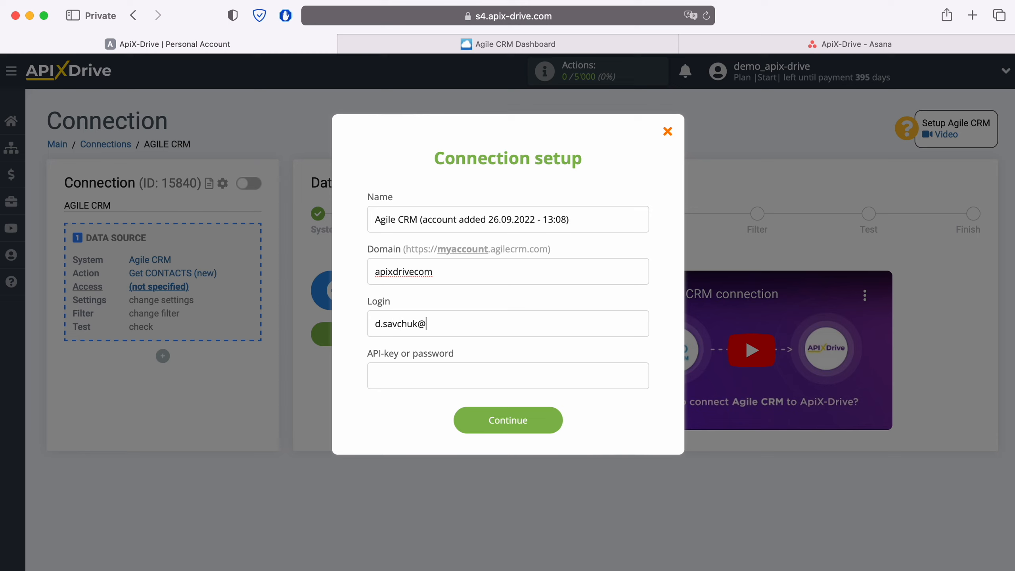
# - Switch to Agile CRM and copy the REST API key from the Developers & API section of Admin Settings
pyautogui.click(390, 371)
pyautogui.click(549, 50)
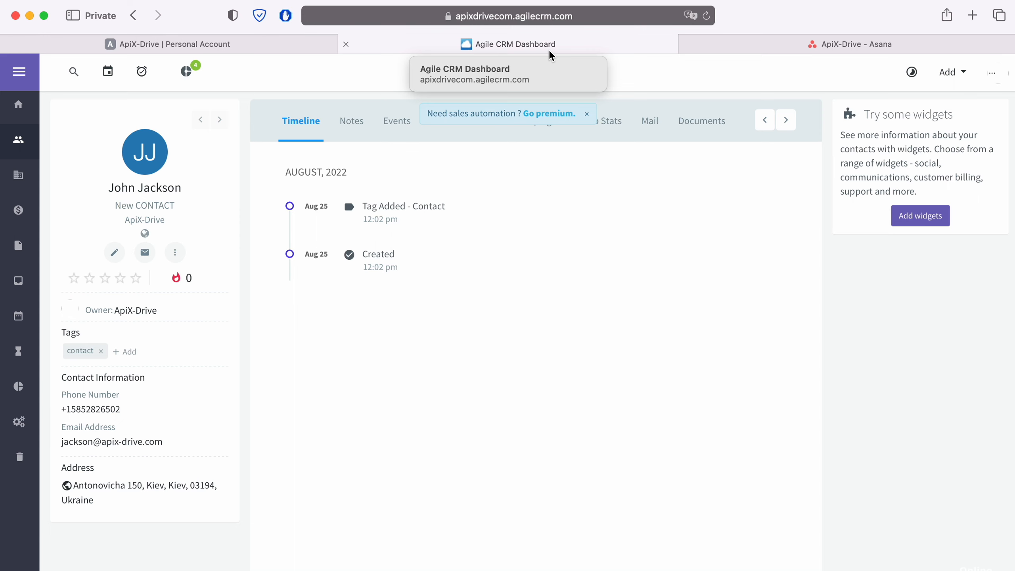
pyautogui.click(989, 75)
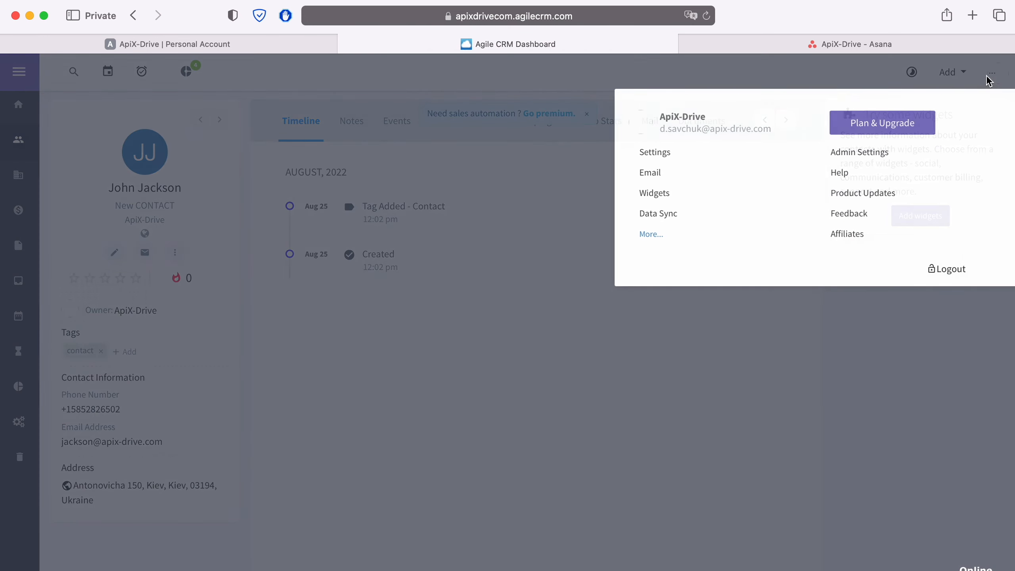
pyautogui.click(871, 151)
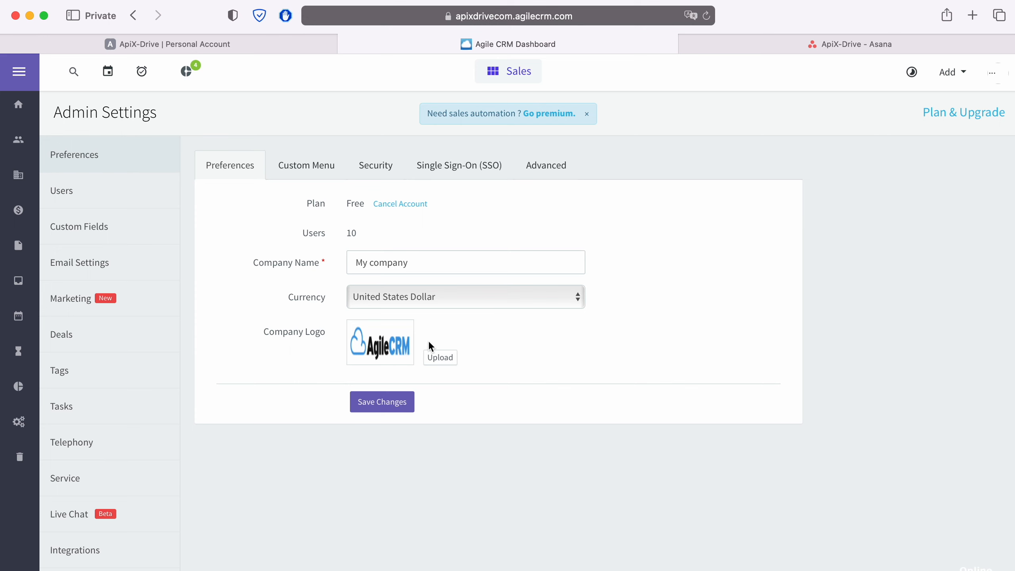
pyautogui.scroll(-4, 141, 427)
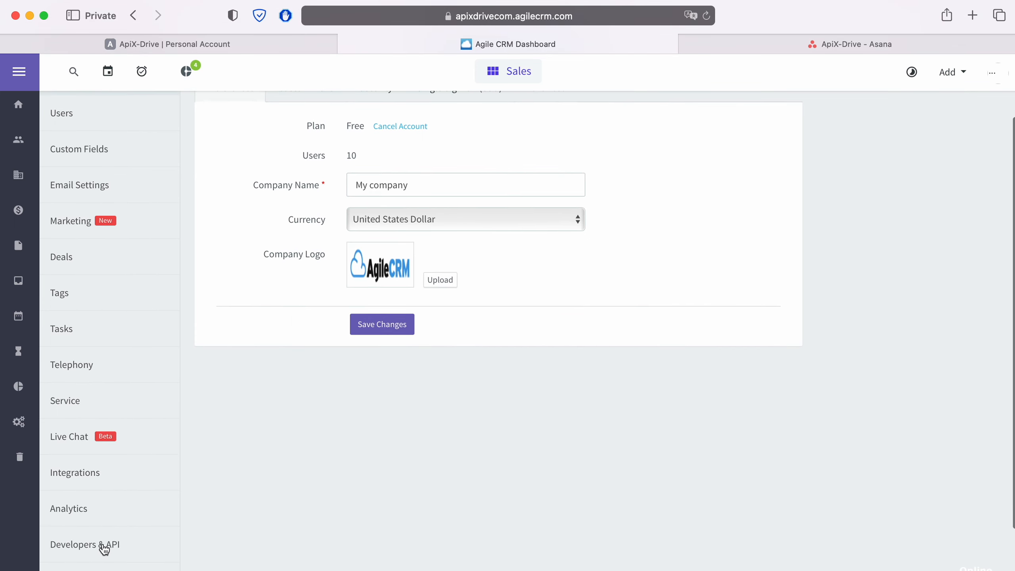
pyautogui.click(104, 549)
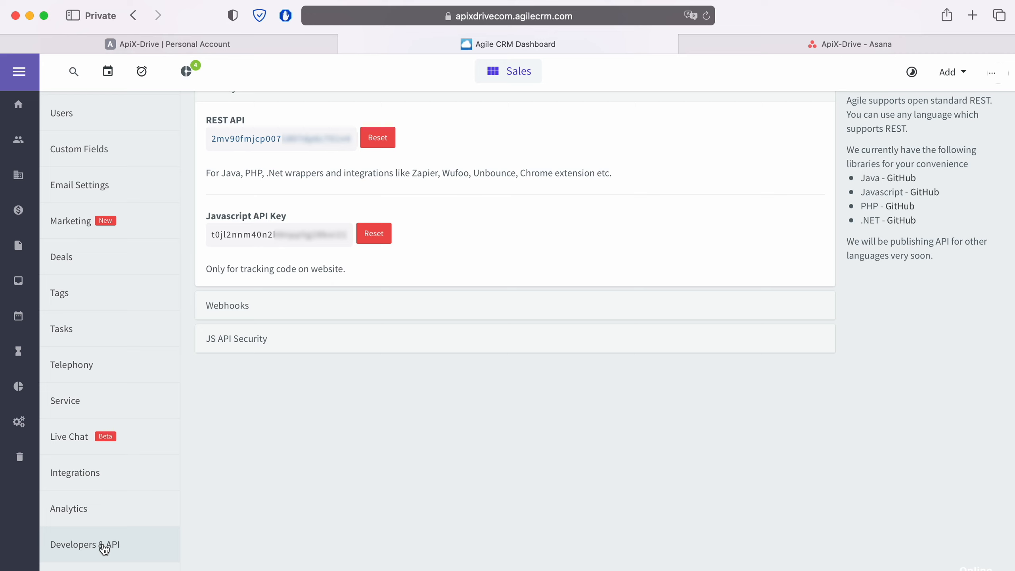
pyautogui.moveTo(347, 139); pyautogui.dragTo(207, 140)
pyautogui.rightClick(222, 138)
pyautogui.click(256, 200)
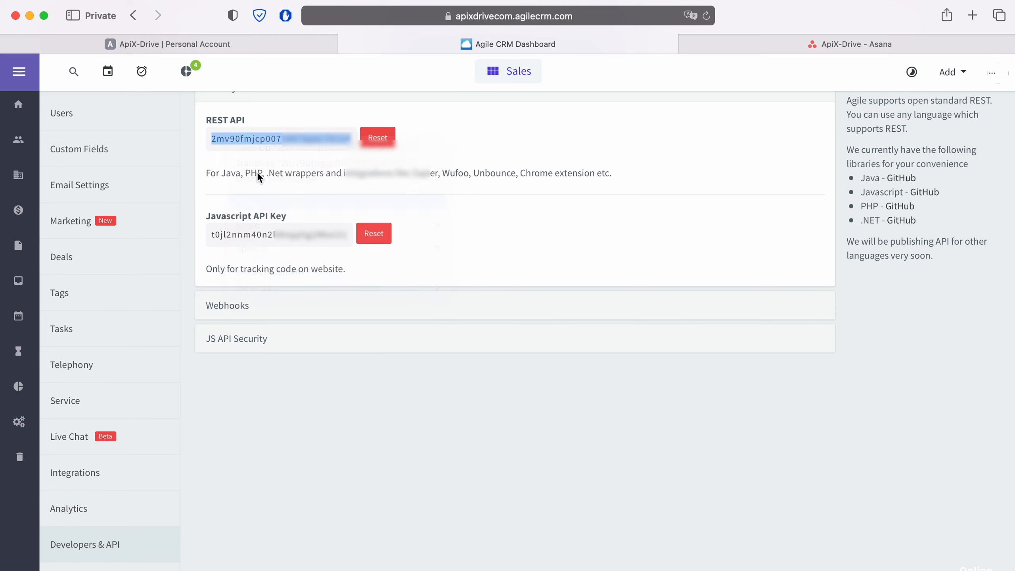
# - Return to ApiX-Drive, paste the API key into the Agile CRM connection setup and submit it
pyautogui.click(260, 45)
pyautogui.rightClick(393, 375)
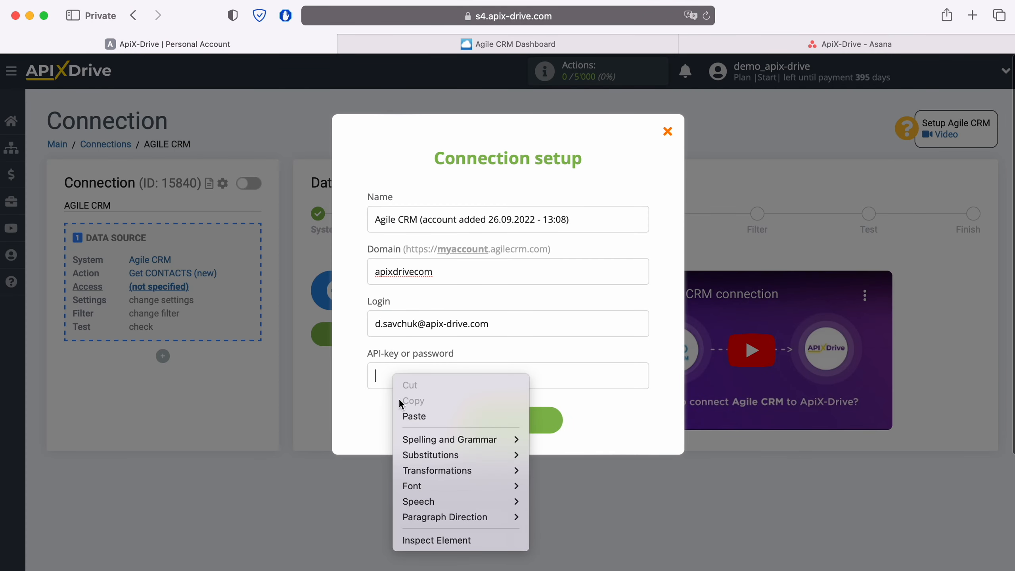
pyautogui.click(408, 415)
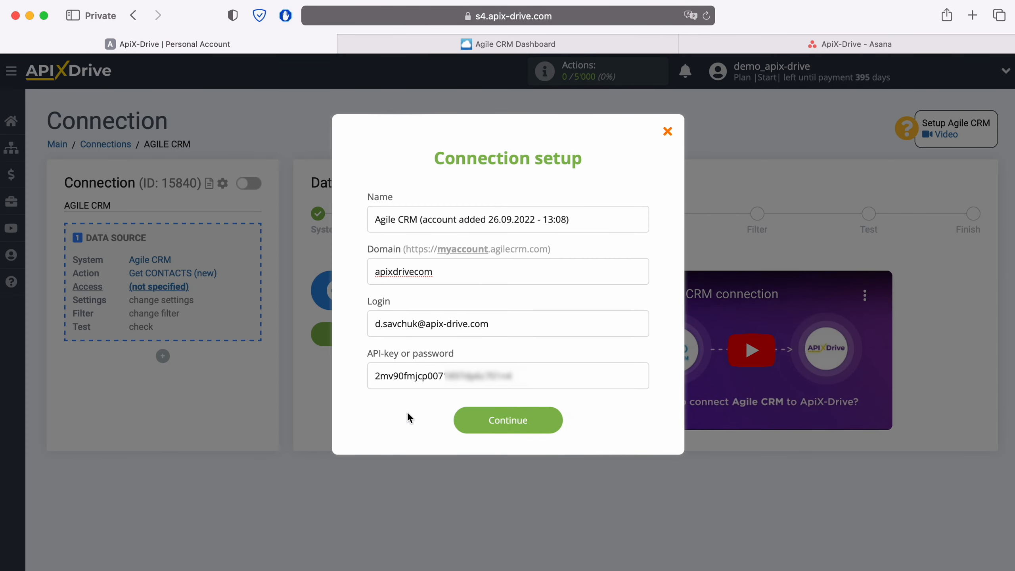
pyautogui.click(559, 418)
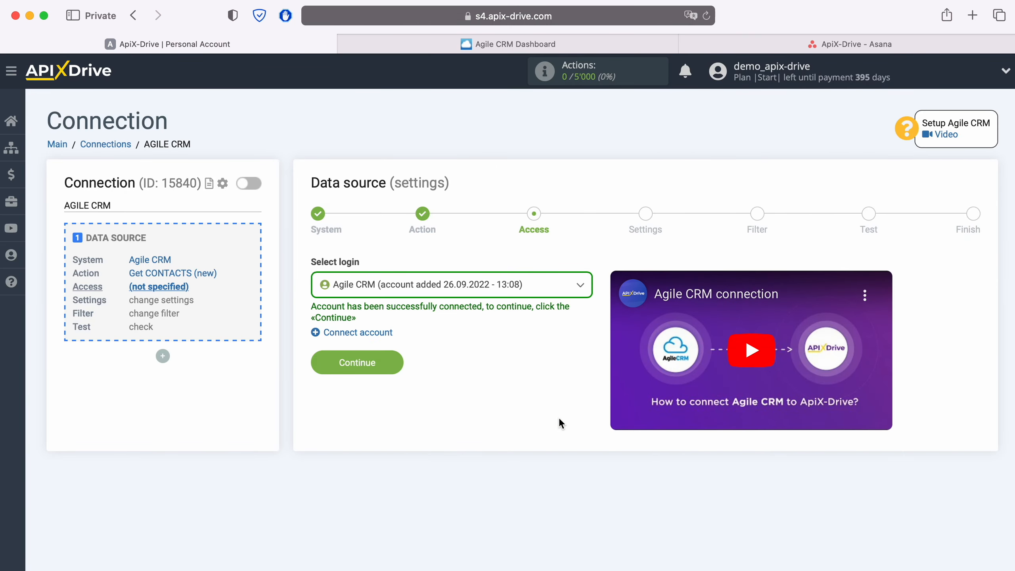
# - Select the connected Agile CRM account and continue past the settings and filter stages without adding a filtering condition
pyautogui.click(535, 287)
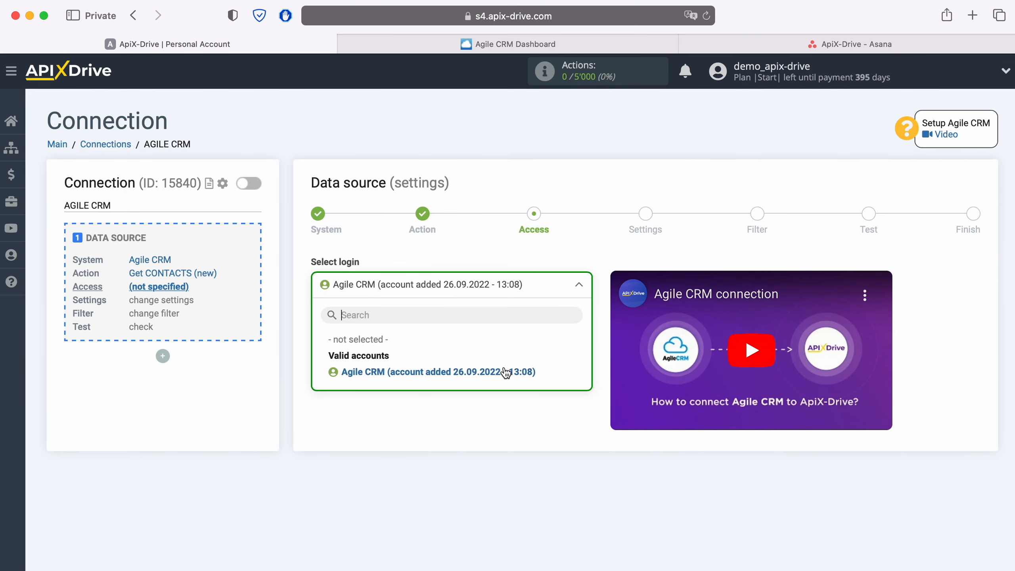
pyautogui.click(506, 372)
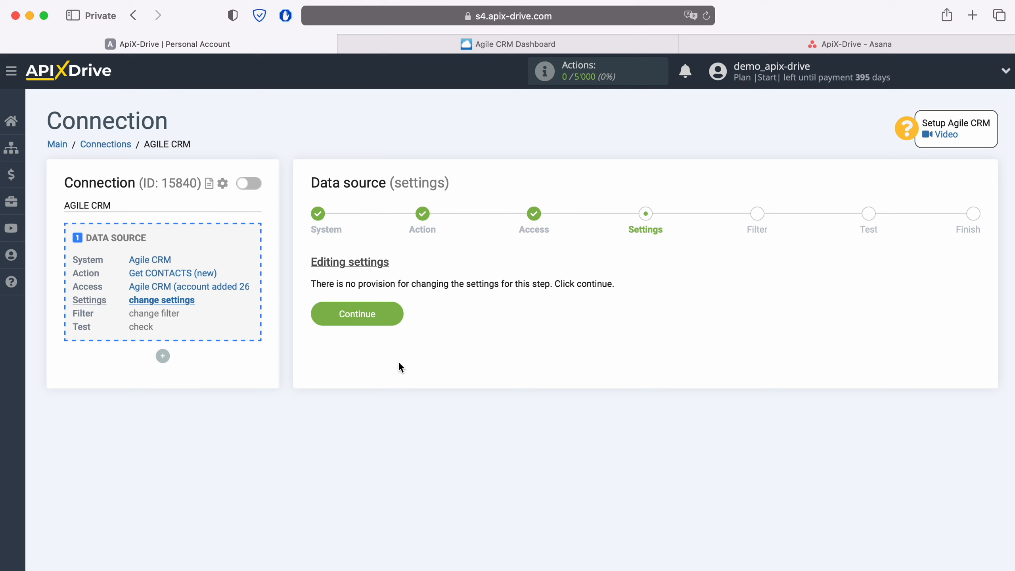
pyautogui.click(393, 311)
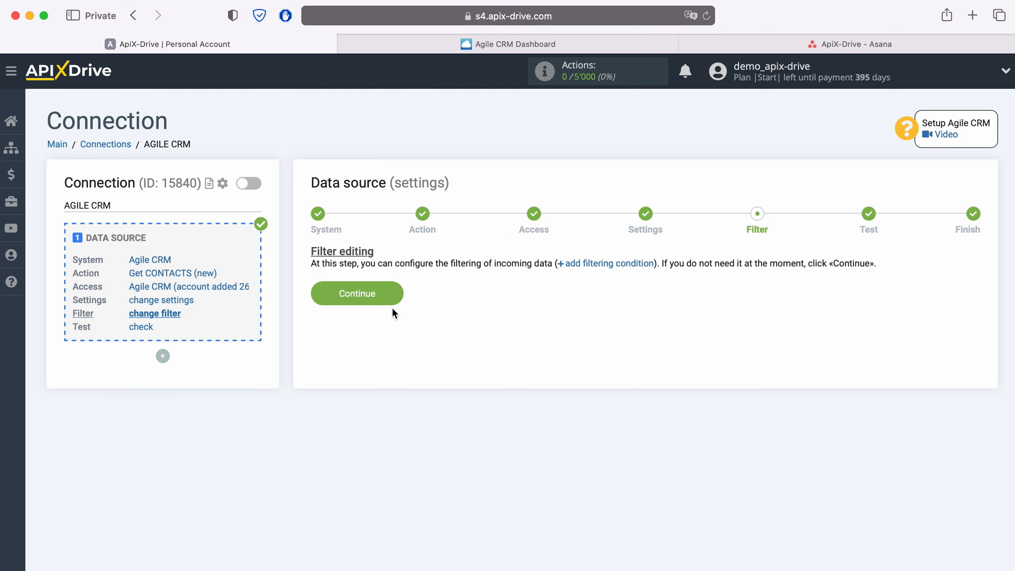
pyautogui.click(395, 293)
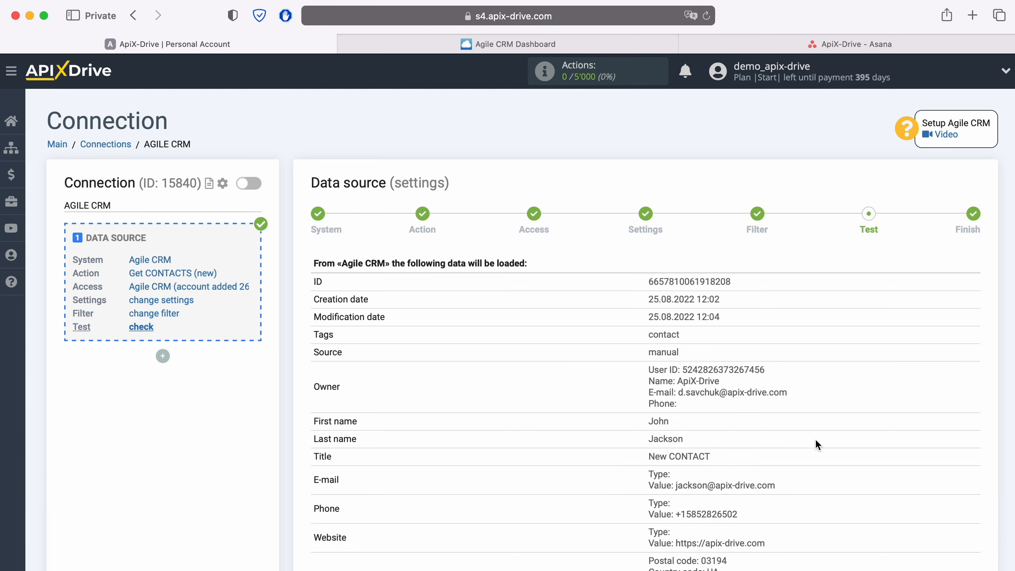
# - Review the Agile CRM test contact data, finish the data source setup and start configuring the data destination
pyautogui.scroll(-5, 816, 440)
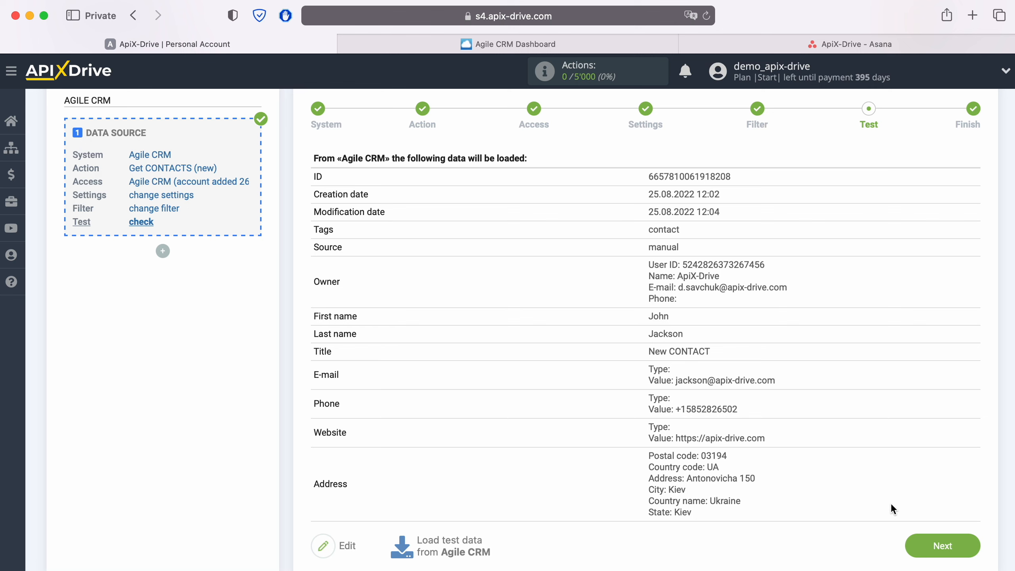
pyautogui.click(962, 545)
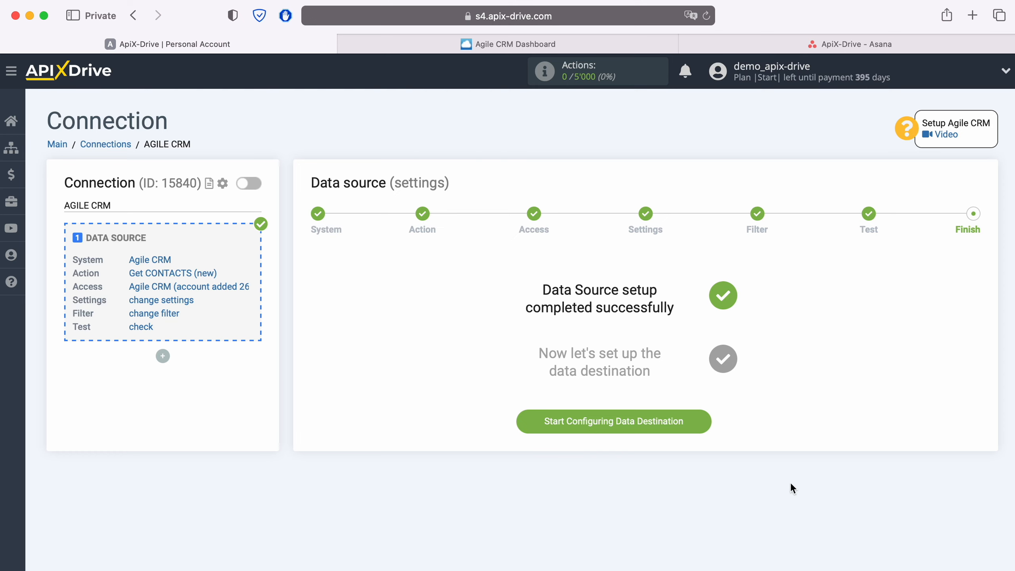
pyautogui.click(702, 422)
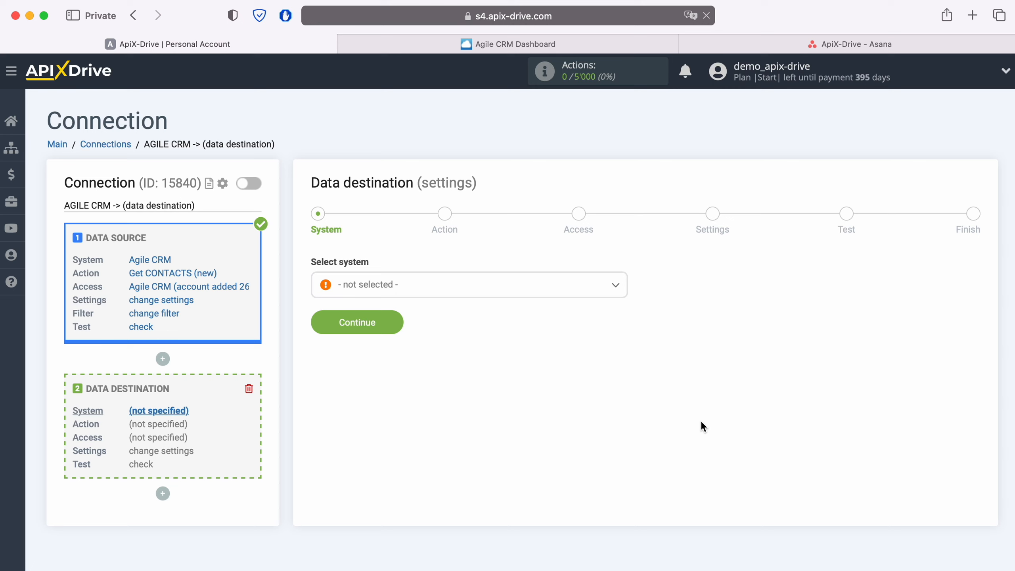
# - Choose Asana as the data destination system and continue to its action stage
pyautogui.click(461, 296)
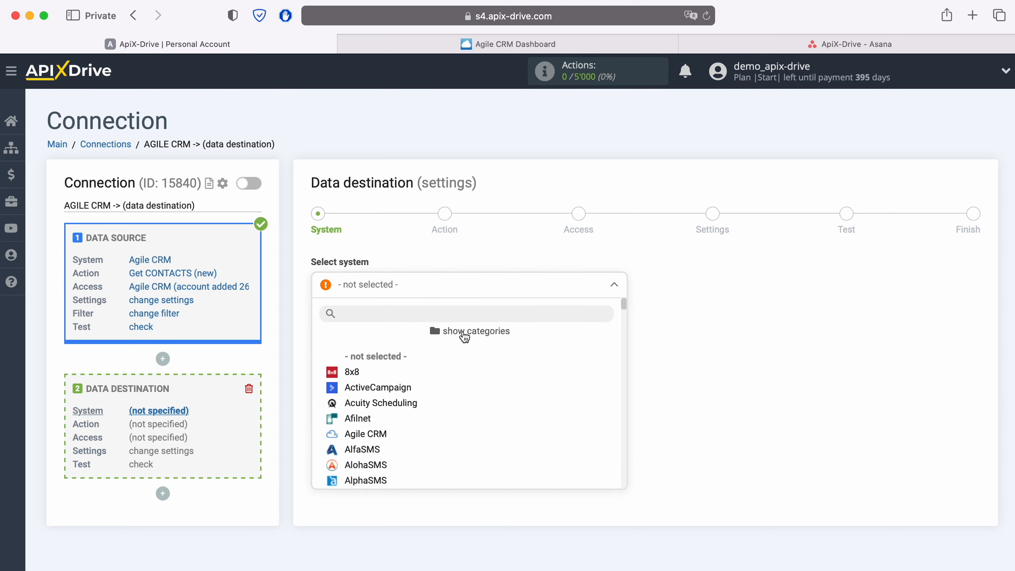
pyautogui.scroll(-5, 483, 386)
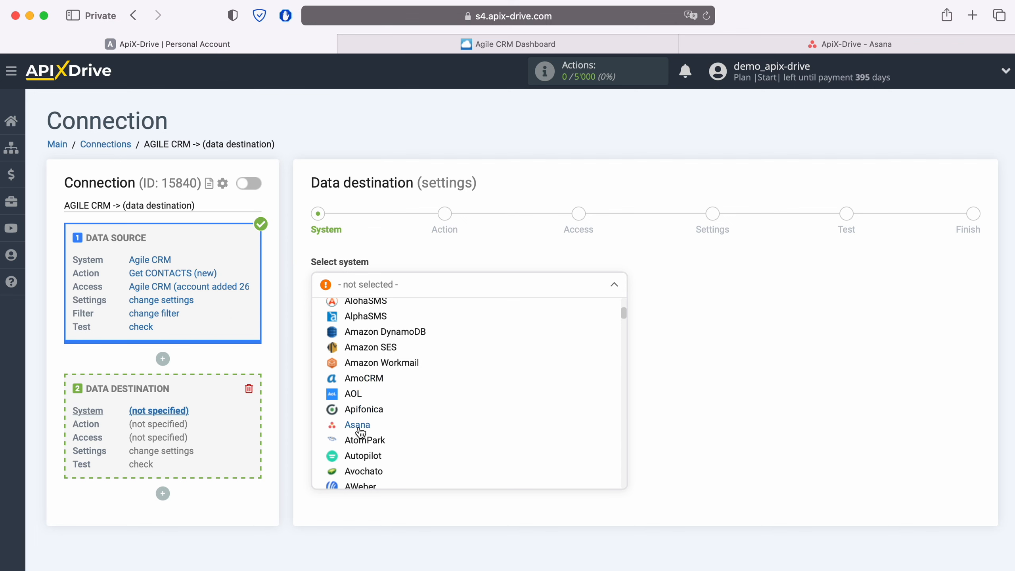
pyautogui.click(374, 425)
pyautogui.click(394, 323)
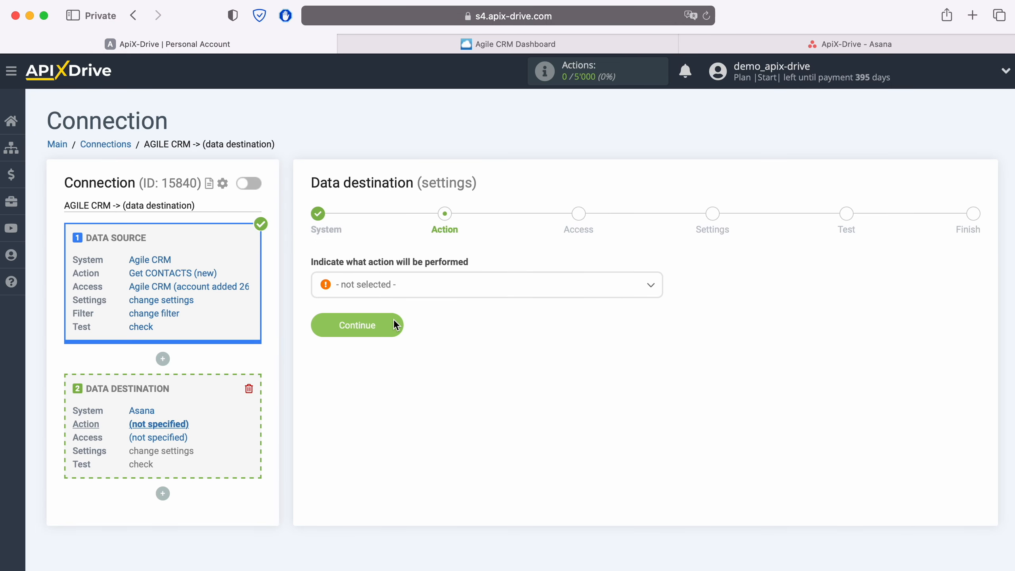
# - Set the Asana destination action to Create TASK and continue to the access stage
pyautogui.click(420, 288)
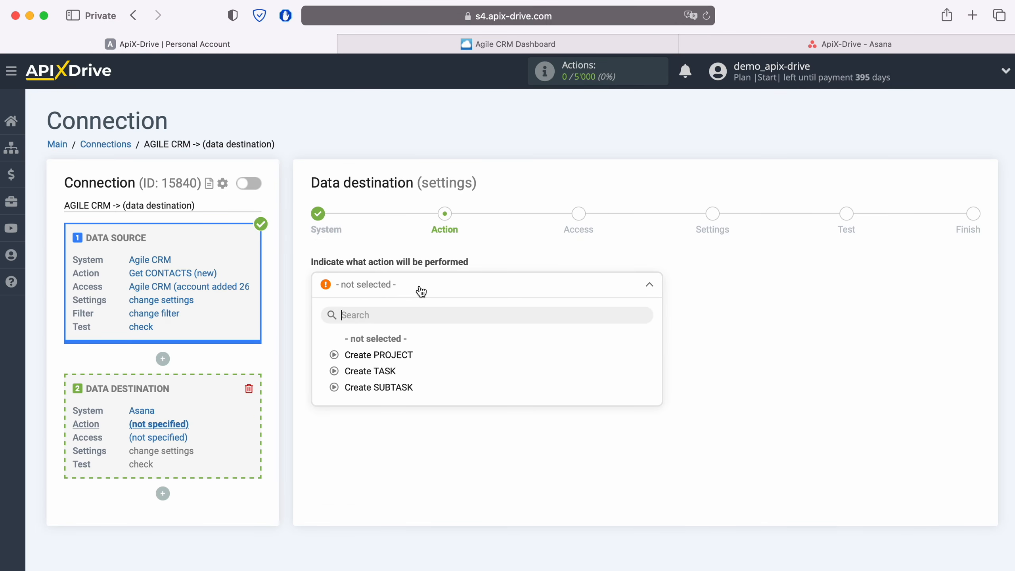
pyautogui.click(389, 369)
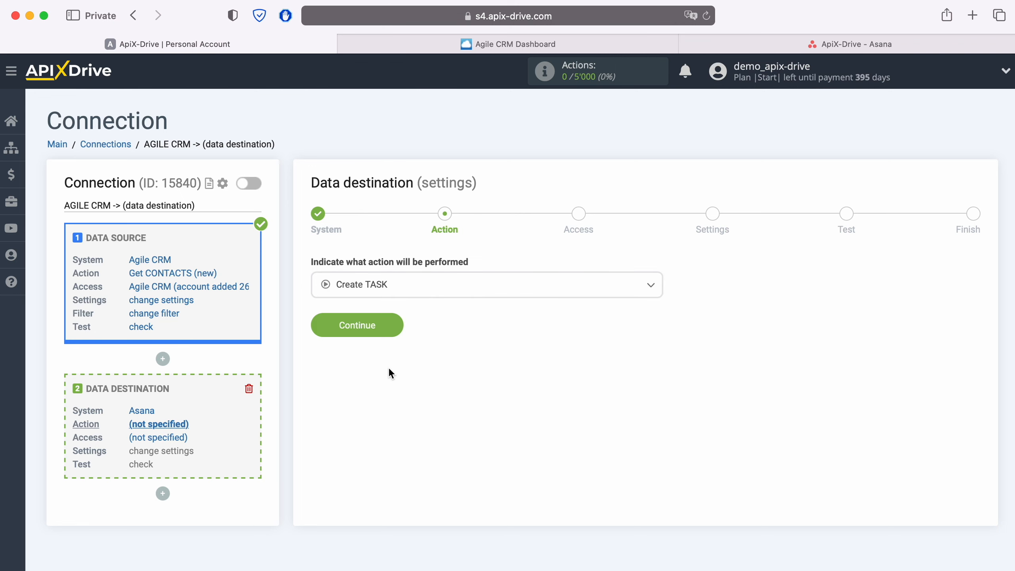
pyautogui.click(397, 325)
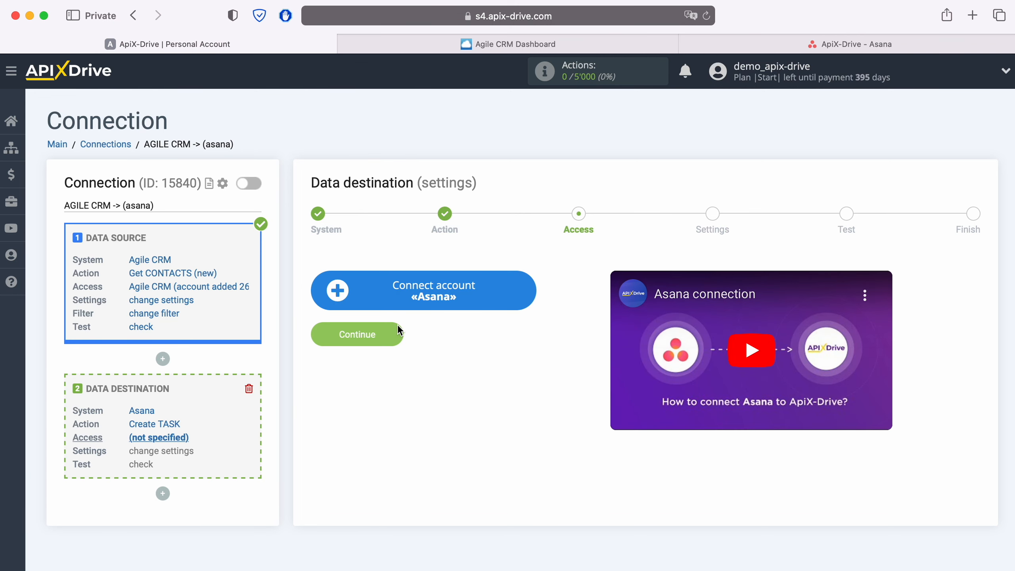
# - Connect an Asana account by logging in with the account's e-mail address and password
pyautogui.click(526, 297)
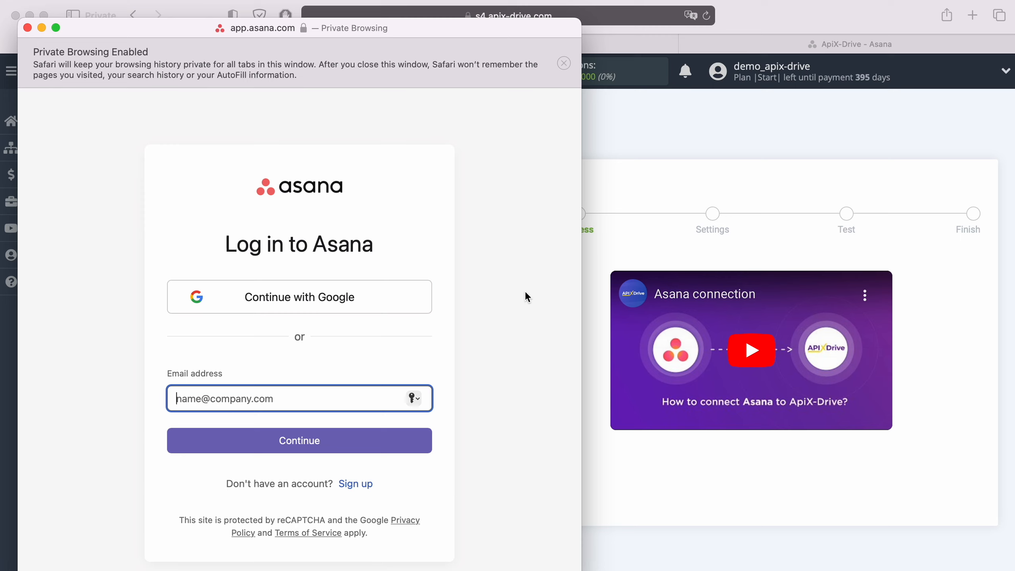
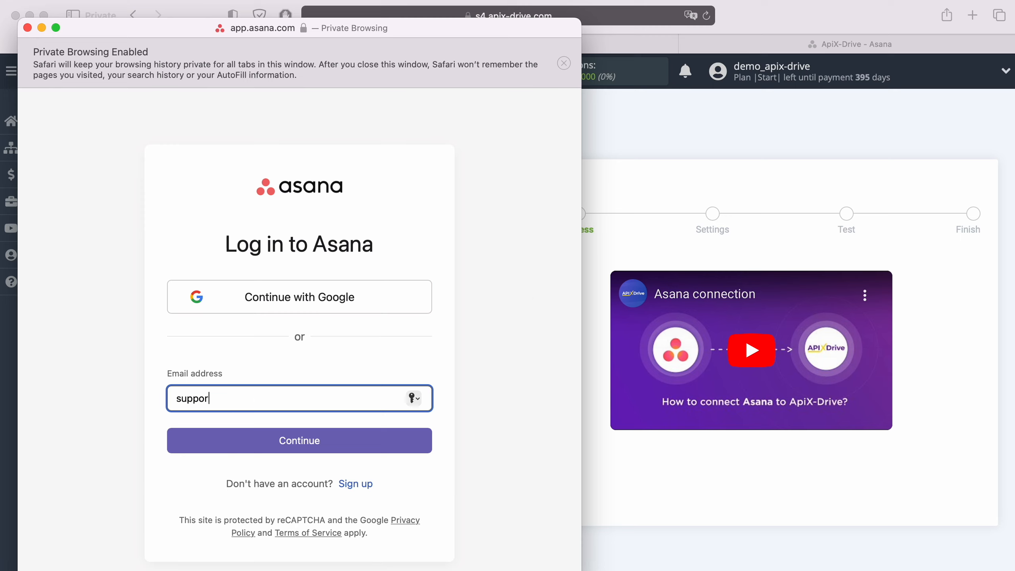
pyautogui.click(340, 447)
pyautogui.write('•••••••••')
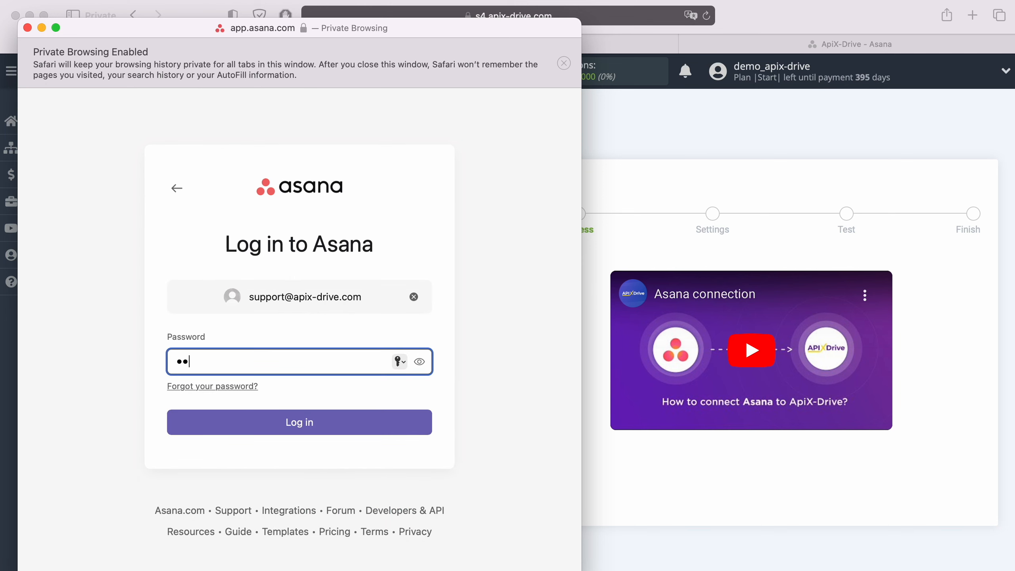
pyautogui.write('•••')
pyautogui.click(312, 424)
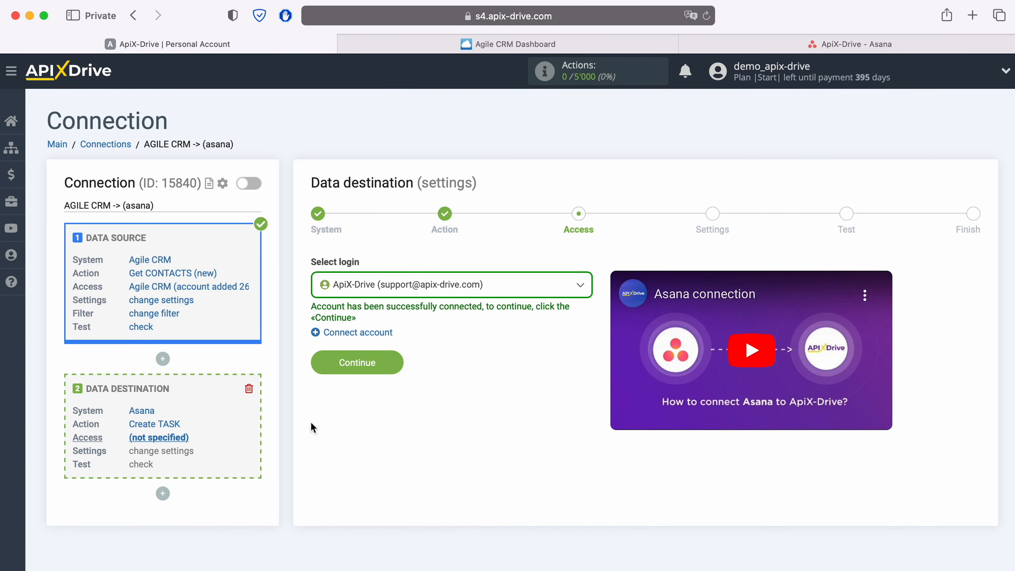
# - Select the connected ApiX-Drive login for Asana and continue to the destination settings
pyautogui.click(518, 288)
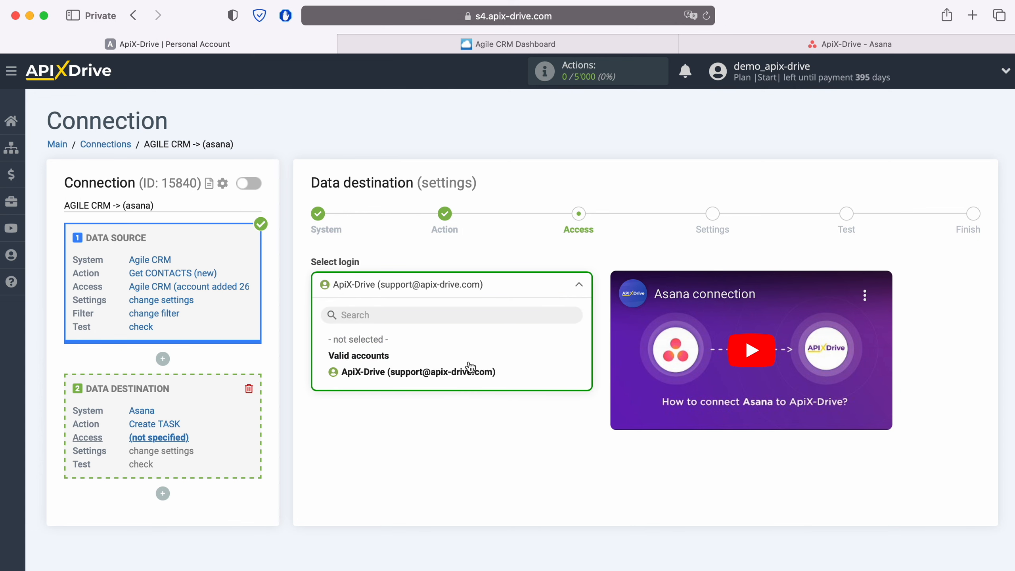
pyautogui.click(470, 371)
pyautogui.click(399, 362)
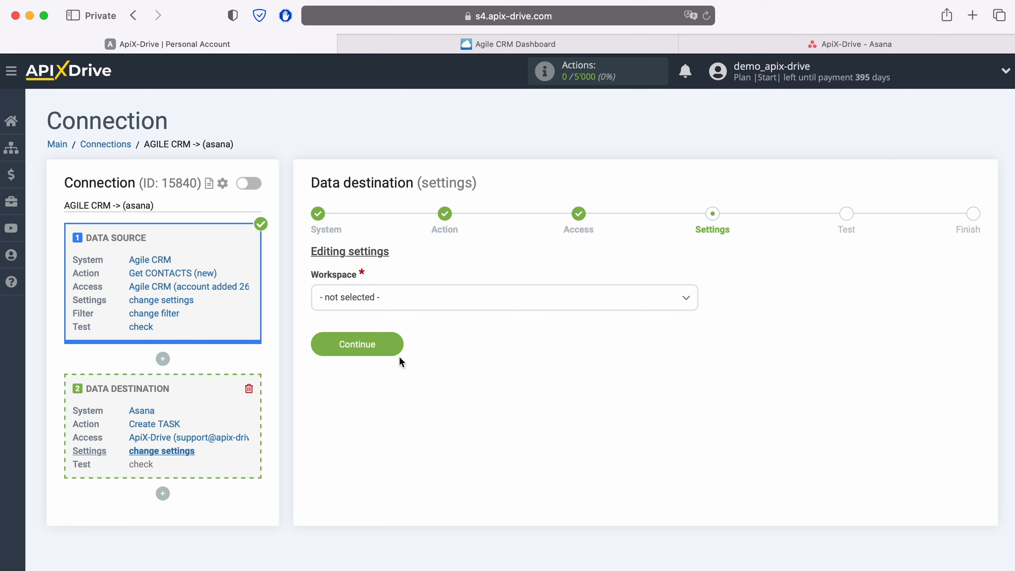
# - Set the task's workspace to apix-drive.com, its project to ApiX-Drive and its section to New
pyautogui.click(399, 299)
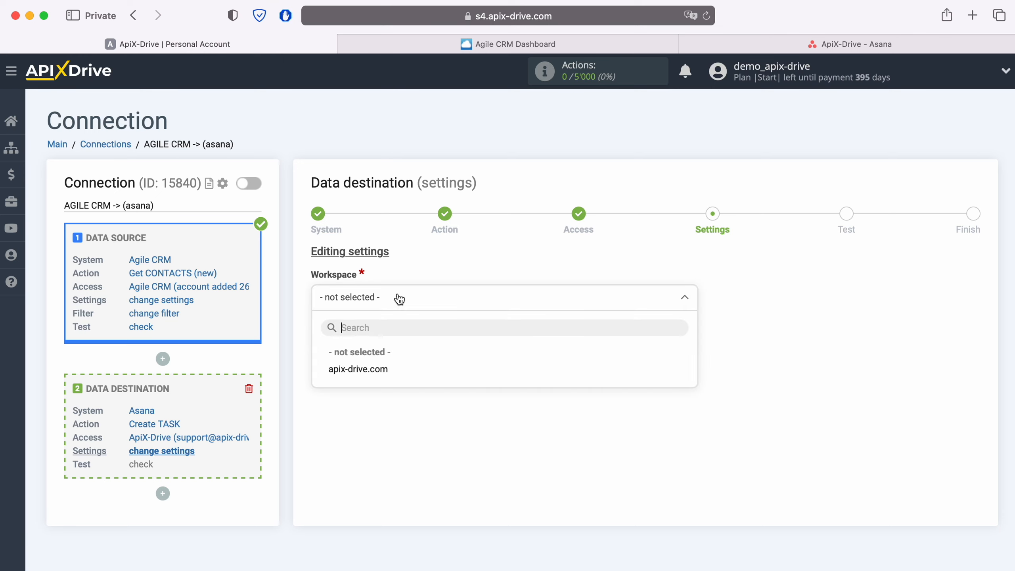
pyautogui.click(372, 369)
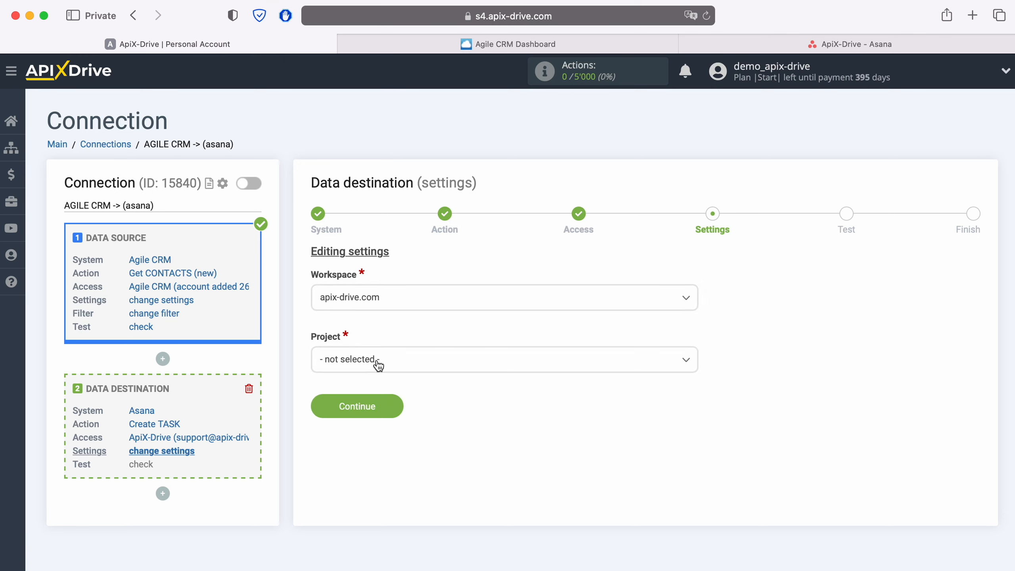
pyautogui.click(376, 361)
pyautogui.click(359, 432)
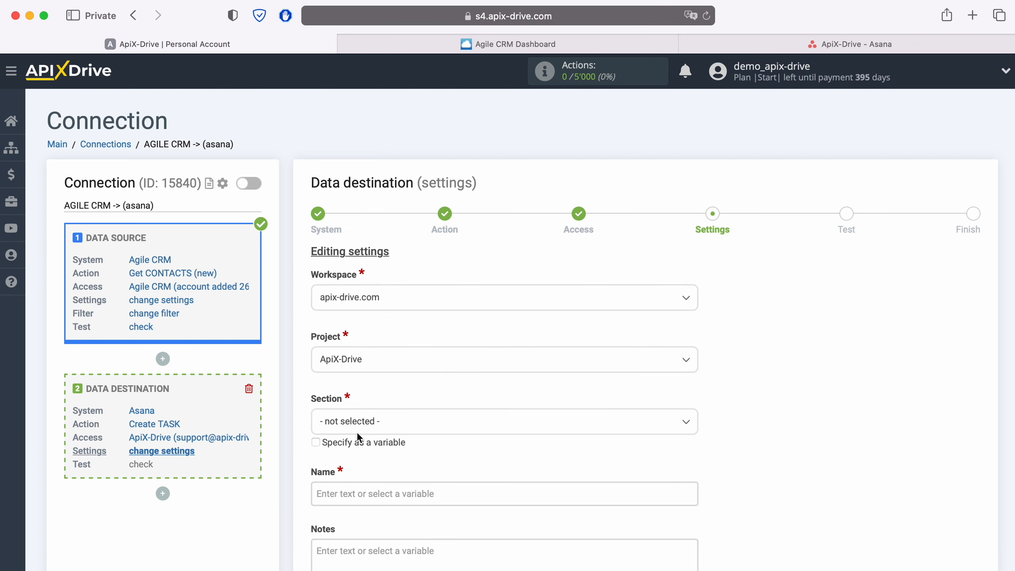
pyautogui.click(357, 431)
pyautogui.click(350, 498)
# - Fill the task's Name field with the Agile CRM First name and Last name variables
pyautogui.scroll(-5, 479, 444)
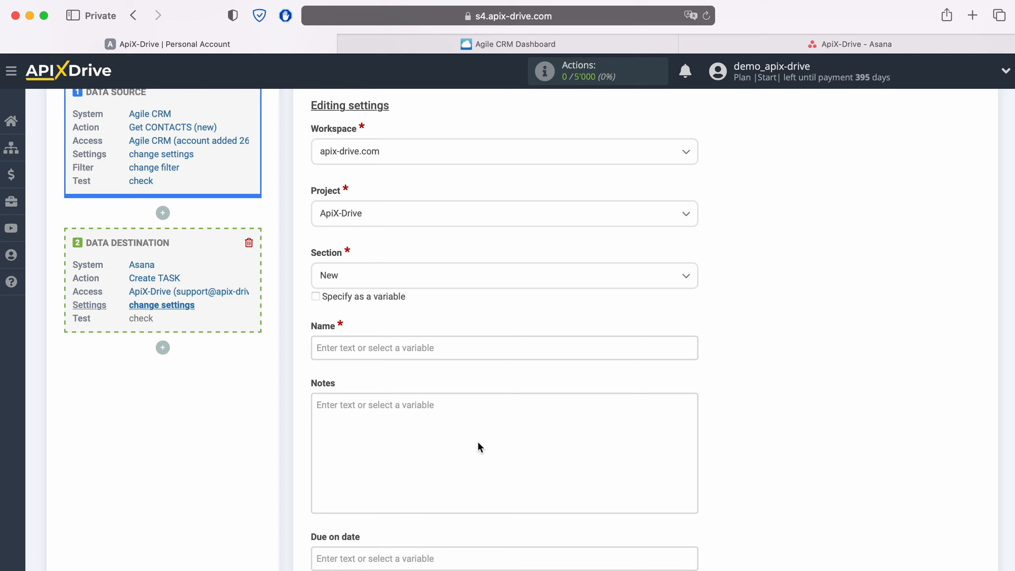
pyautogui.click(336, 347)
pyautogui.scroll(-5, 535, 345)
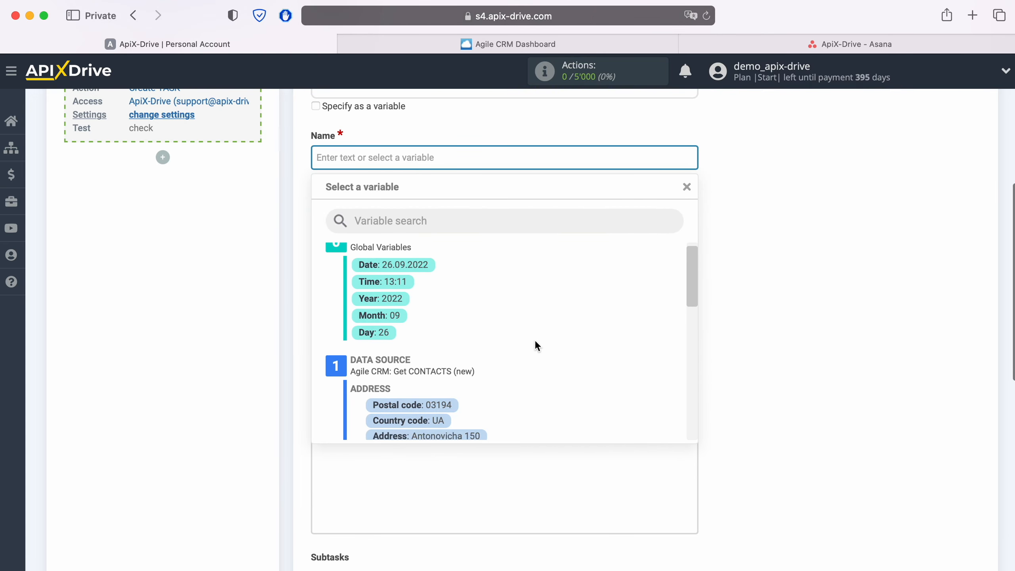
pyautogui.scroll(-5, 535, 339)
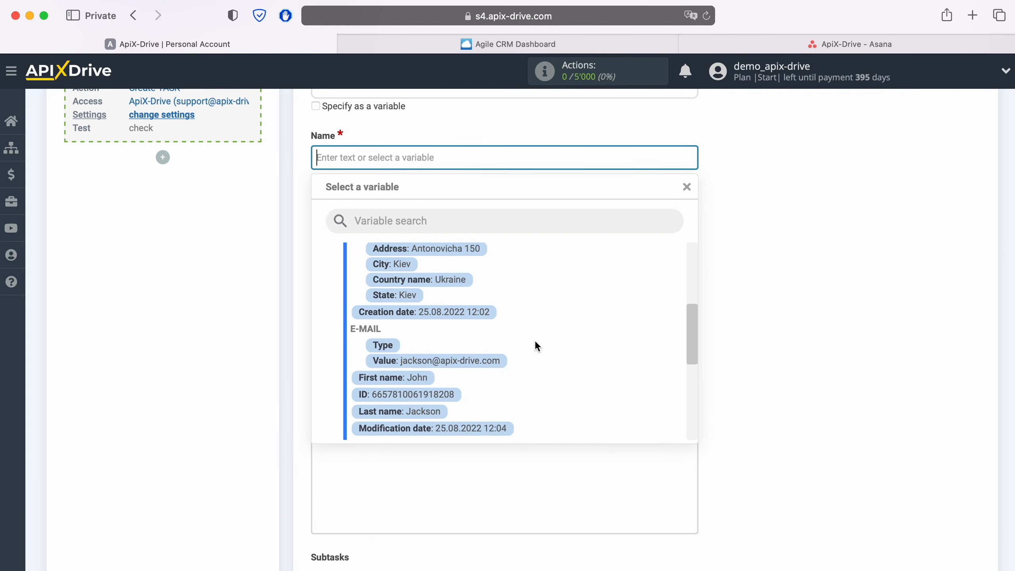
pyautogui.click(428, 374)
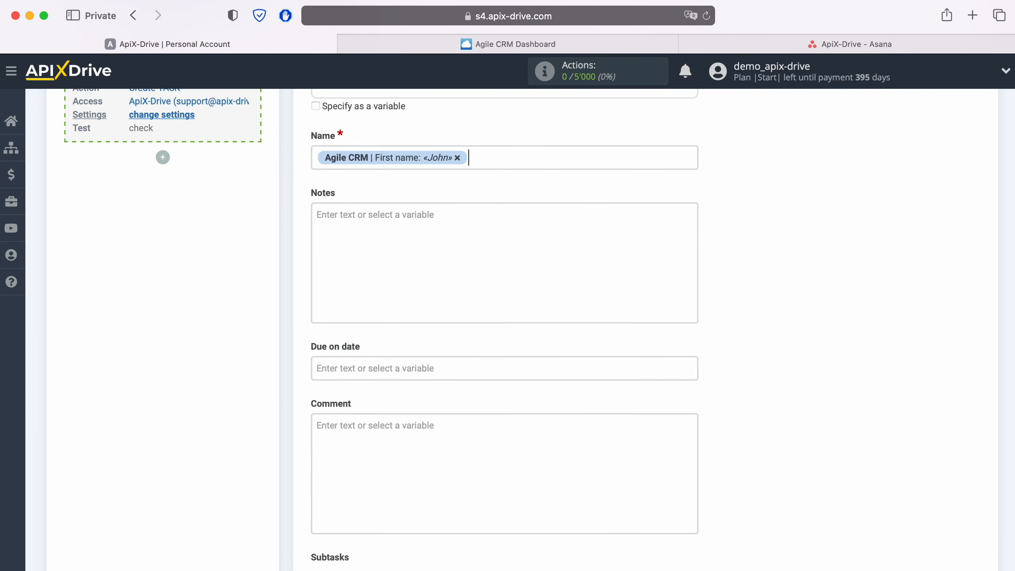
pyautogui.click(502, 163)
pyautogui.click(432, 406)
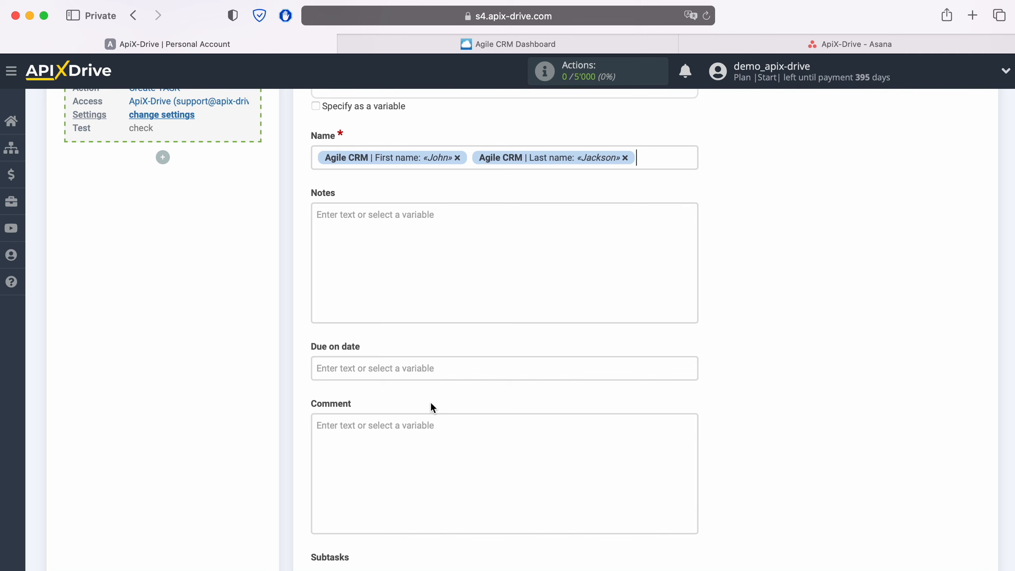
# - Insert the text "New CONTACT from AgileCRM" before the variables in the task's Name field
pyautogui.click(316, 158)
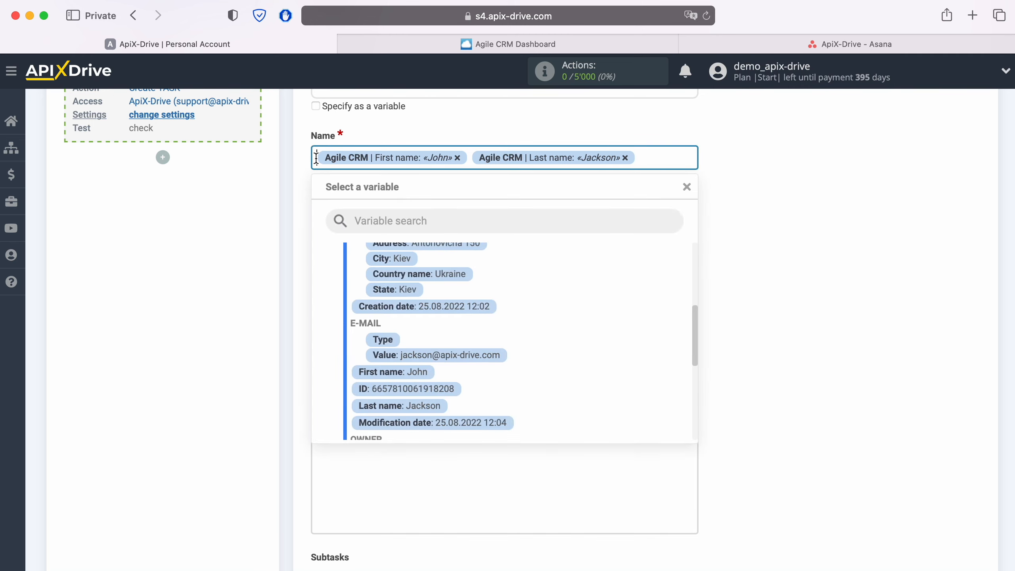
pyautogui.write('New CONTACT')
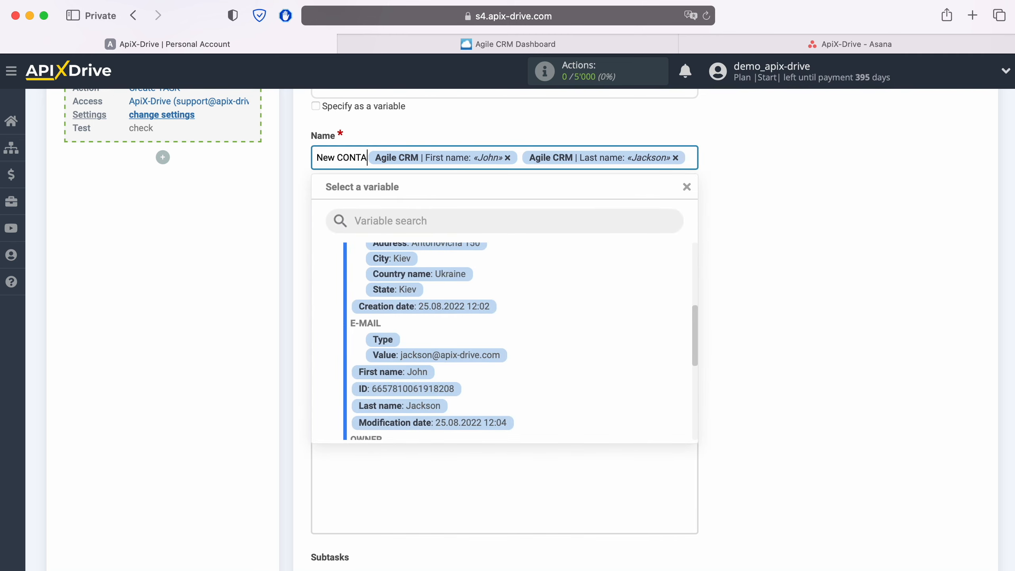
pyautogui.write(' from')
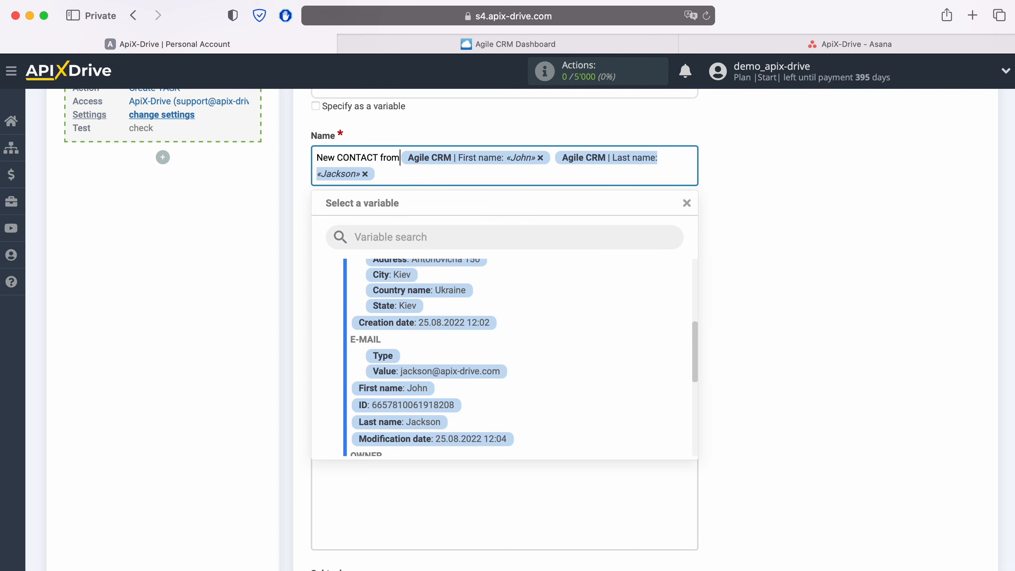
pyautogui.write(' AgileCRM')
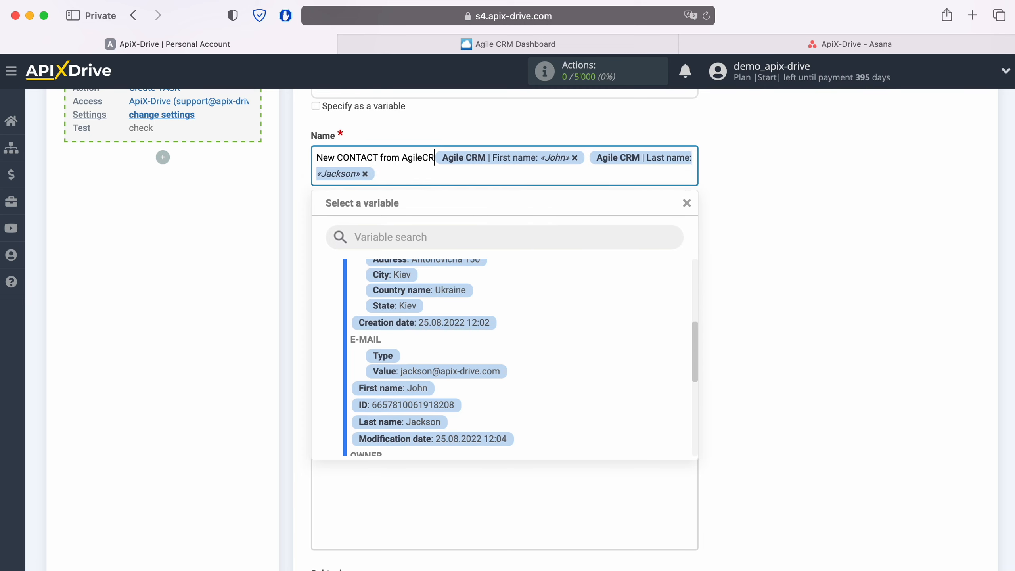
pyautogui.click(219, 209)
# - Start the task's Notes with the label "Date" followed by the Agile CRM Creation date variable
pyautogui.click(347, 241)
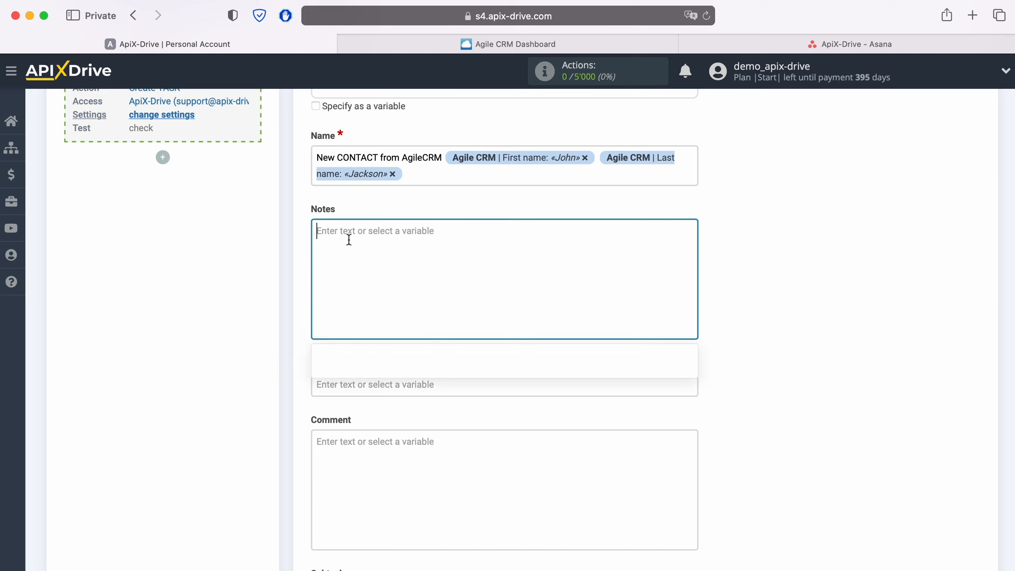
pyautogui.write('Date')
pyautogui.scroll(-5, 537, 425)
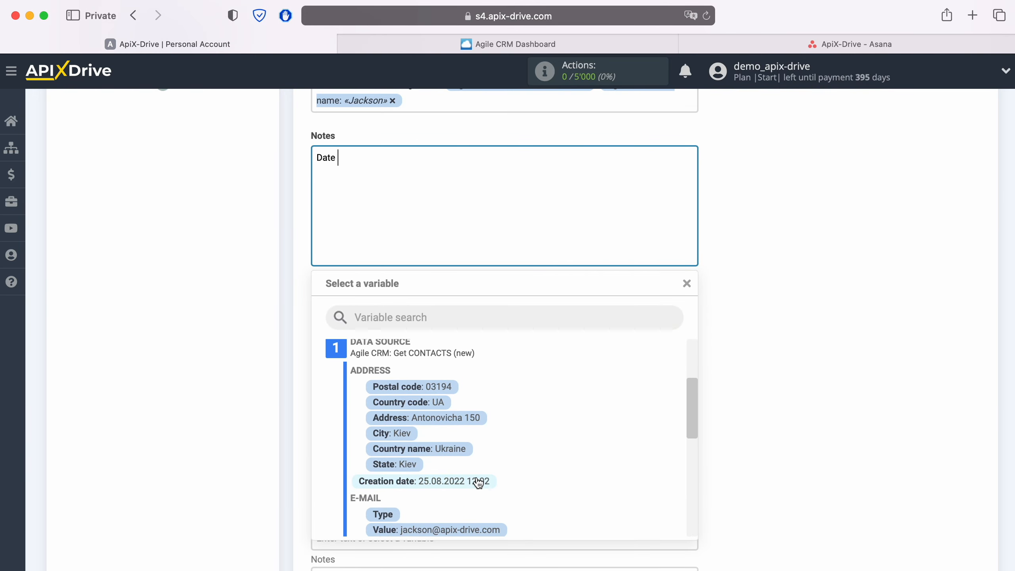
pyautogui.click(477, 482)
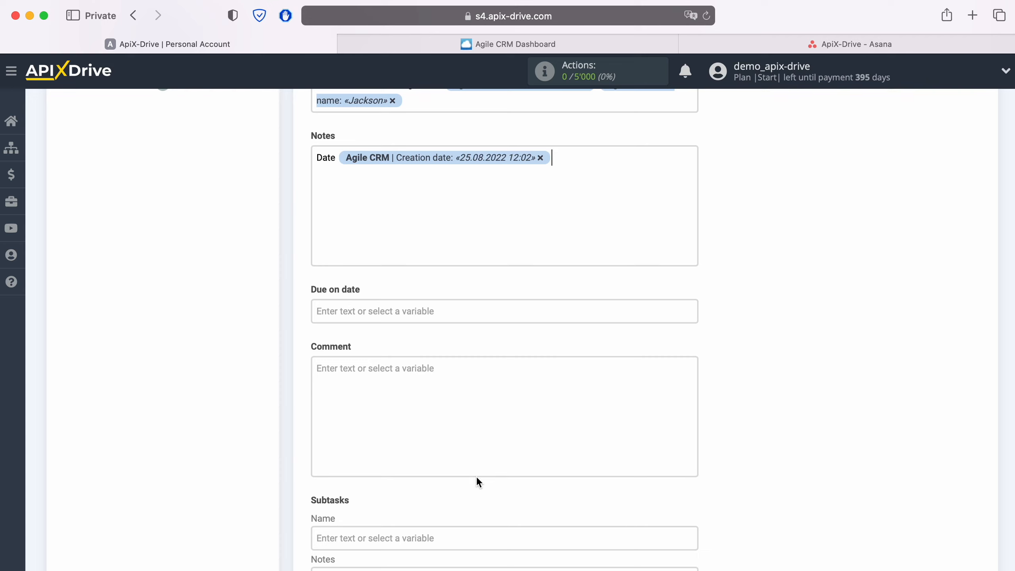
# - Add a "Name" line to the task's Notes with the Agile CRM First name and Last name variables
pyautogui.press('Return')
pyautogui.write('Name')
pyautogui.click(383, 194)
pyautogui.scroll(-3, 534, 432)
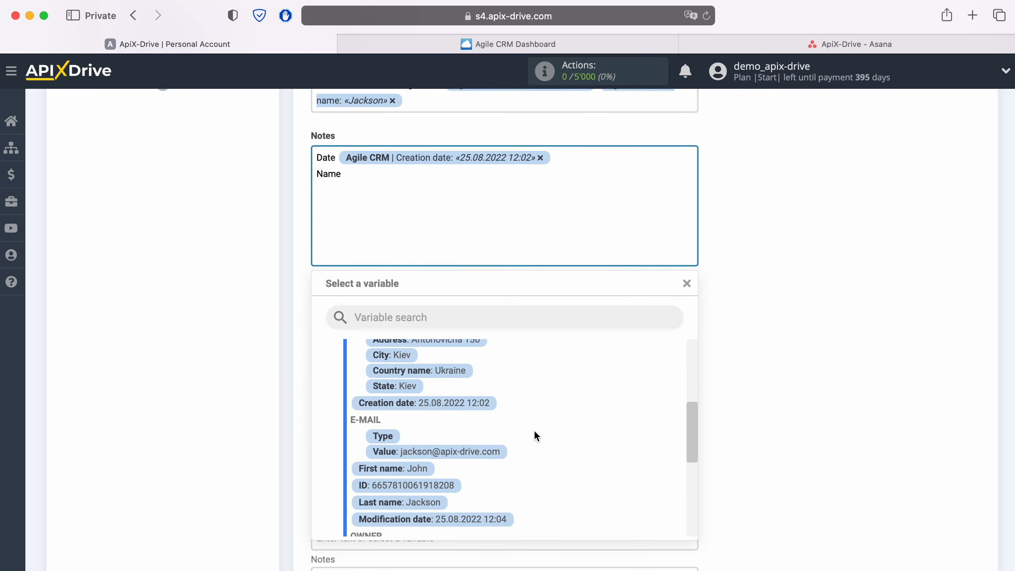
pyautogui.scroll(-1, 534, 431)
pyautogui.click(410, 431)
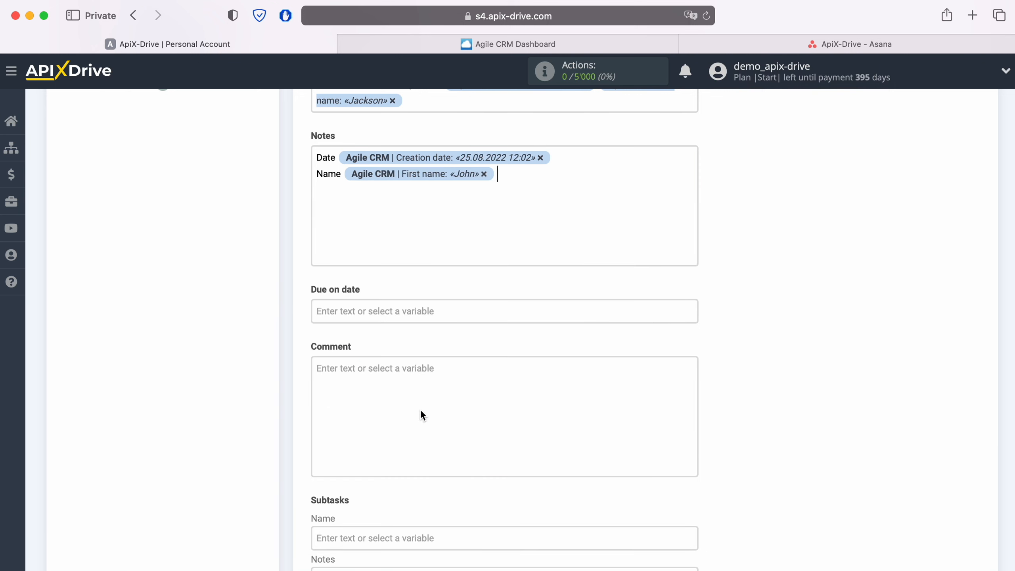
pyautogui.click(539, 177)
pyautogui.click(433, 467)
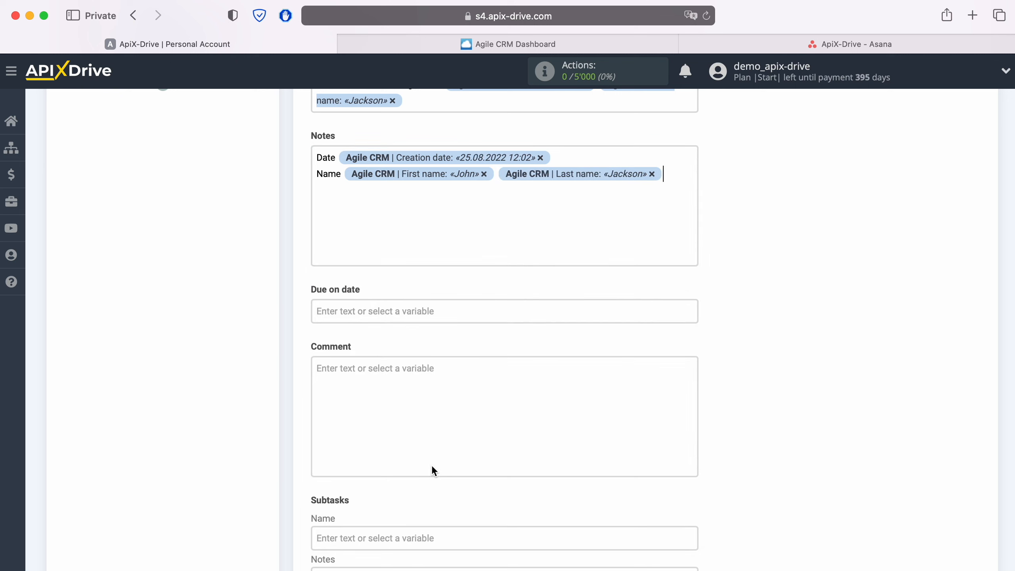
# - Add an "Email" line to the task's Notes with the contact's E-mail Value variable
pyautogui.write('Email')
pyautogui.click(410, 198)
pyautogui.scroll(1, 499, 452)
pyautogui.click(504, 456)
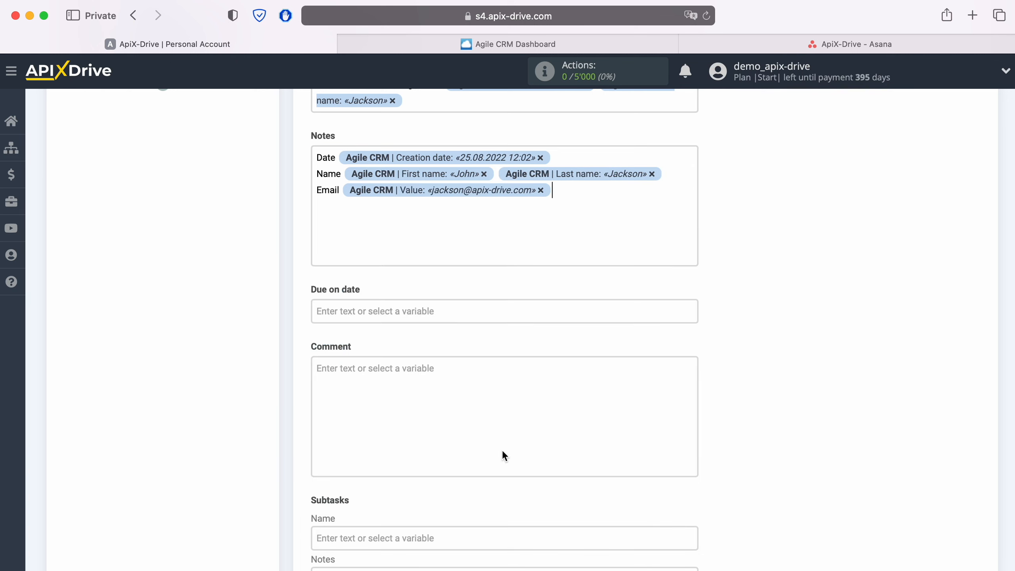
# - Add a "Phone" line to the task's Notes with the contact's Phone Value variable
pyautogui.press('Return')
pyautogui.write('Phone')
pyautogui.click(386, 211)
pyautogui.scroll(-3, 588, 408)
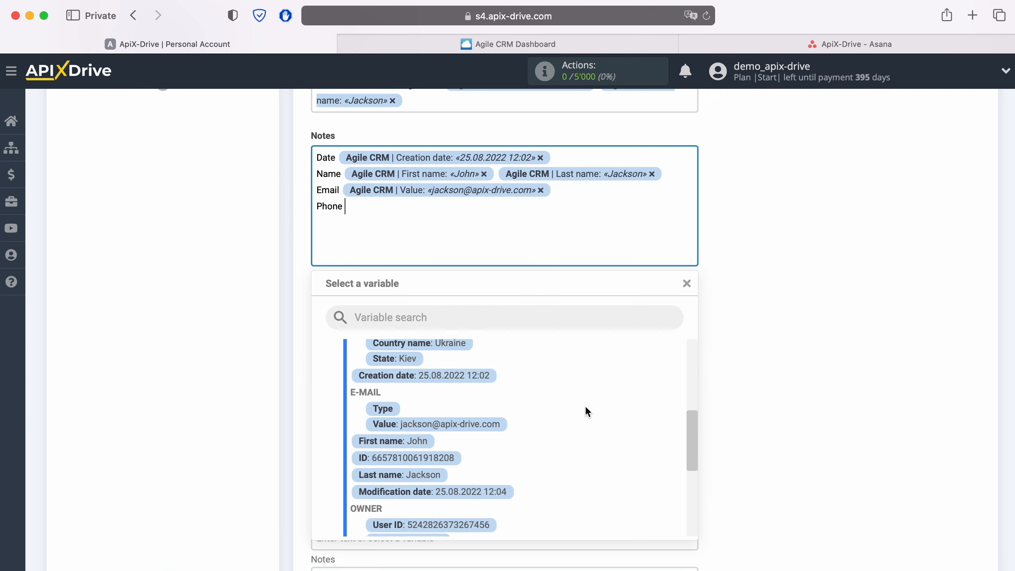
pyautogui.scroll(-3, 582, 405)
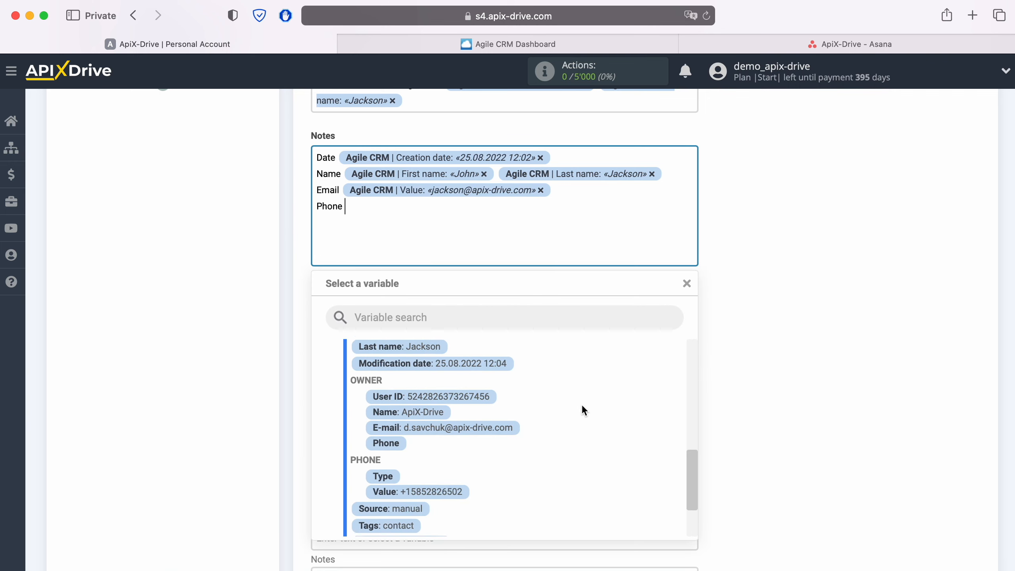
pyautogui.click(431, 488)
# - Add a "Web" line to the task's Notes with the contact's Website Value variable
pyautogui.press('Return')
pyautogui.write('Web')
pyautogui.click(405, 222)
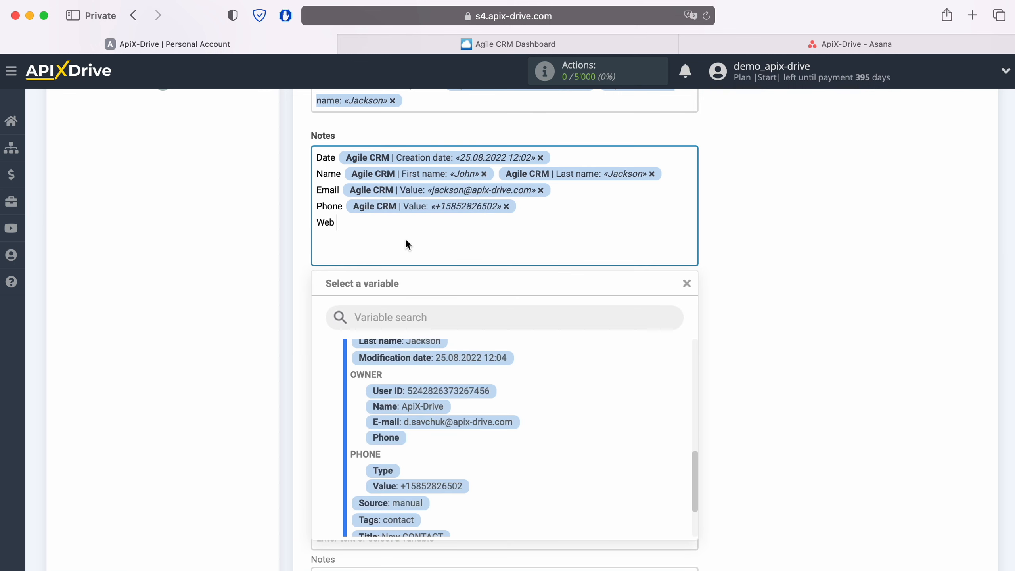
pyautogui.scroll(-3, 555, 427)
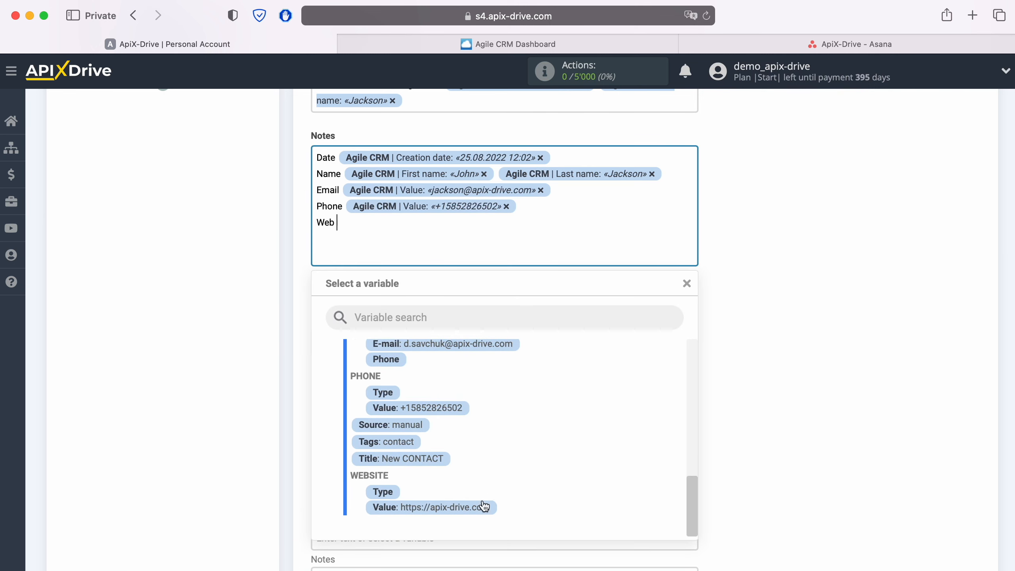
pyautogui.click(482, 507)
# - Leave the due date, comment and subtask fields empty and continue to the destination test stage
pyautogui.scroll(-3, 479, 505)
pyautogui.scroll(-2, 480, 508)
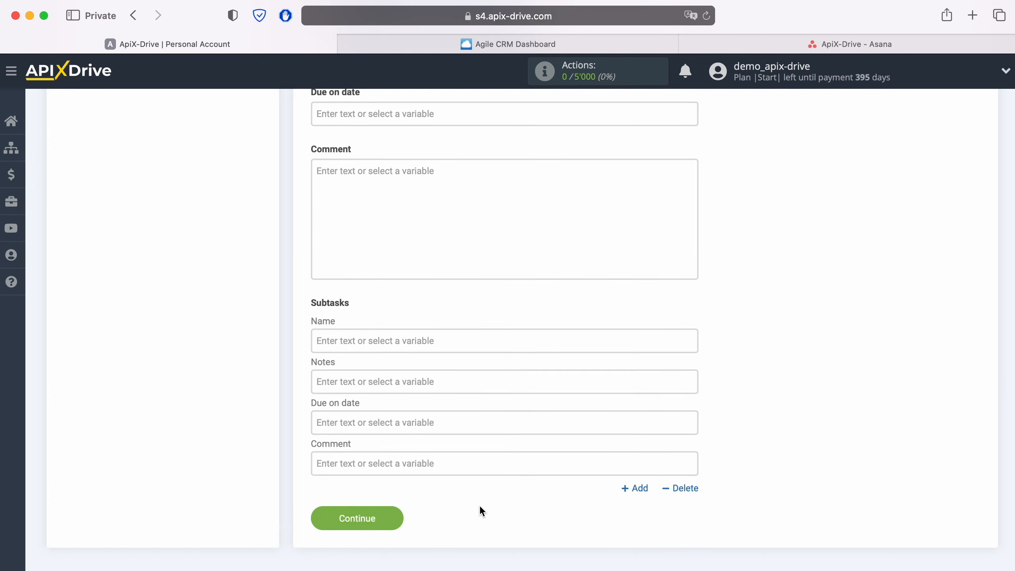
pyautogui.click(400, 518)
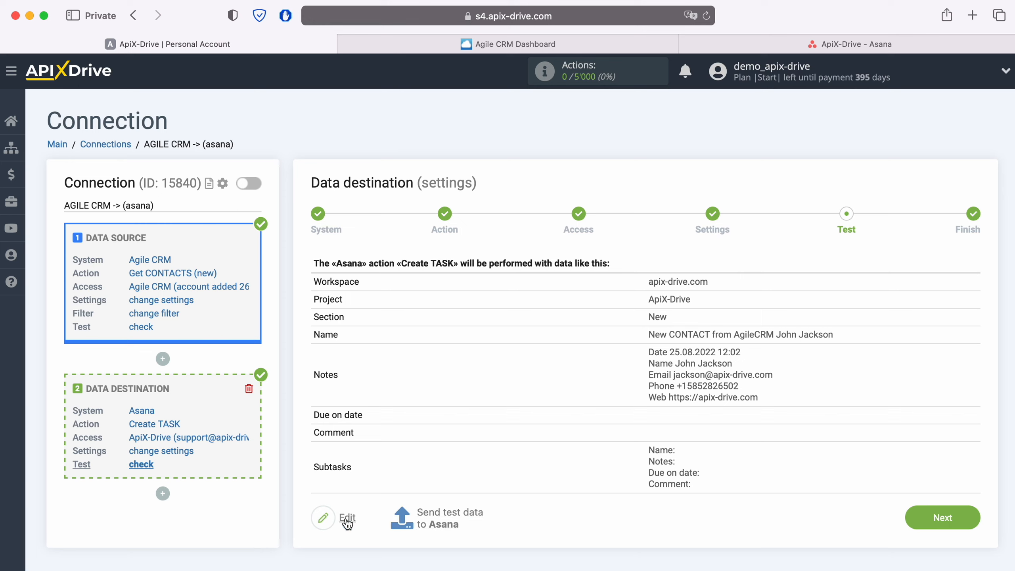
# - Send the test data to Asana and open the created task on the ApiX-Drive board to check its details
pyautogui.click(447, 516)
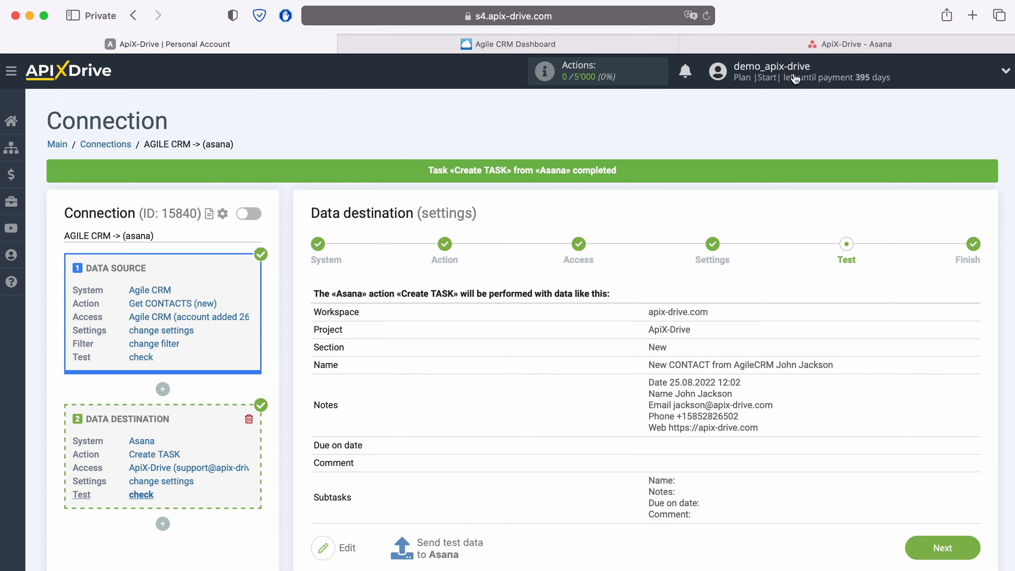
pyautogui.click(811, 44)
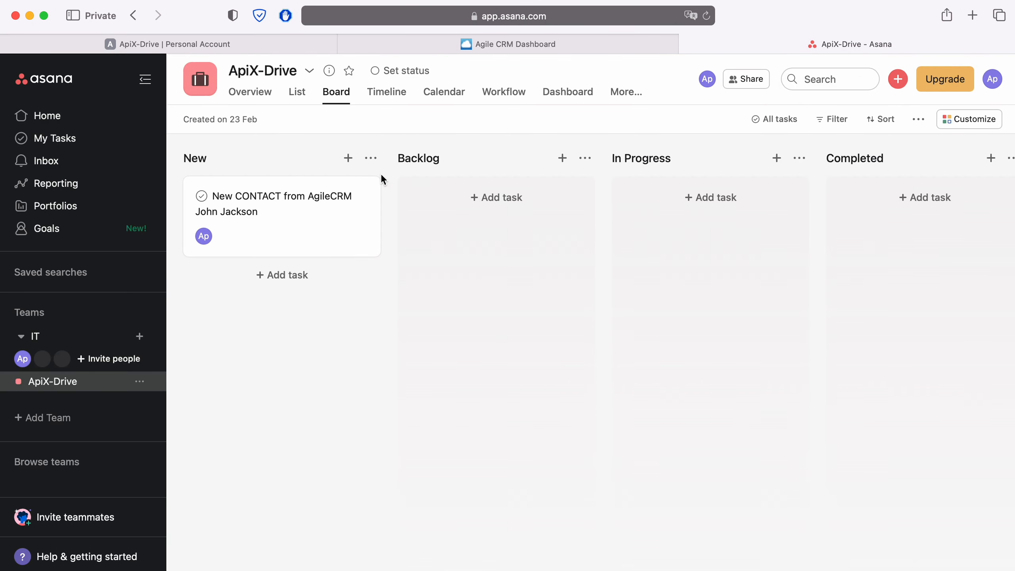
pyautogui.click(337, 206)
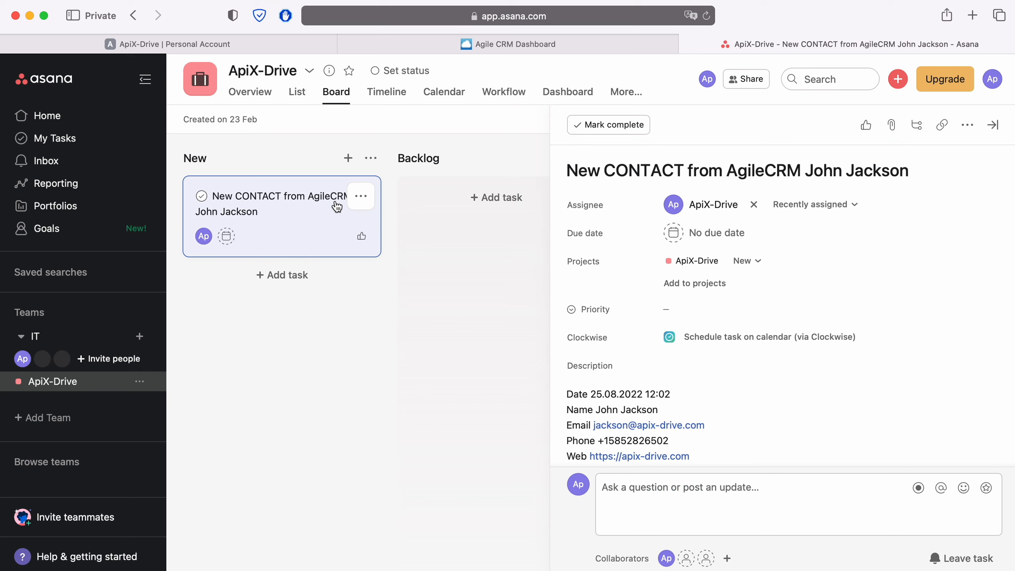
# - Return to ApiX-Drive, finish the data destination setup and enable automatic updates for the connection
pyautogui.click(290, 45)
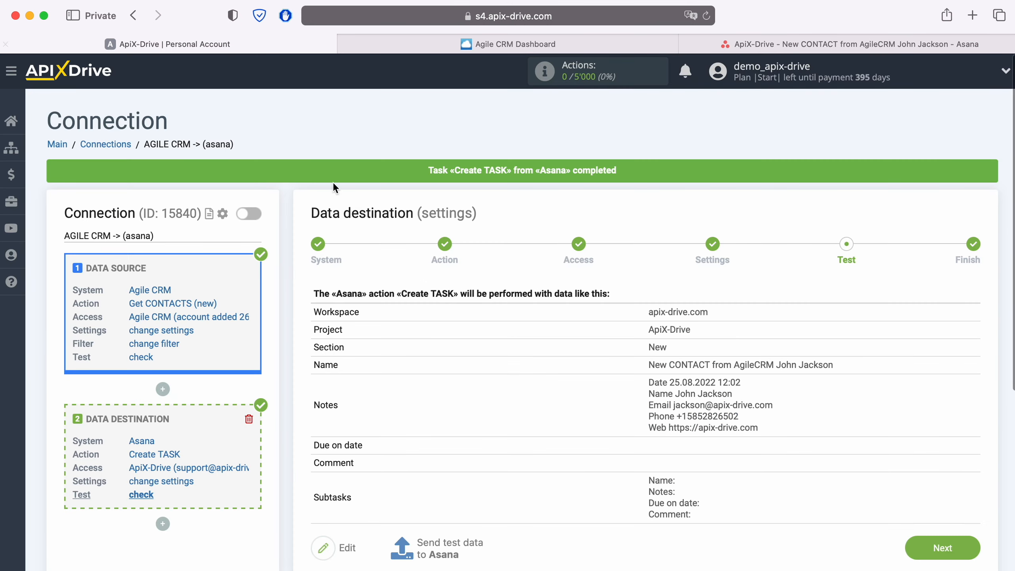
pyautogui.click(967, 547)
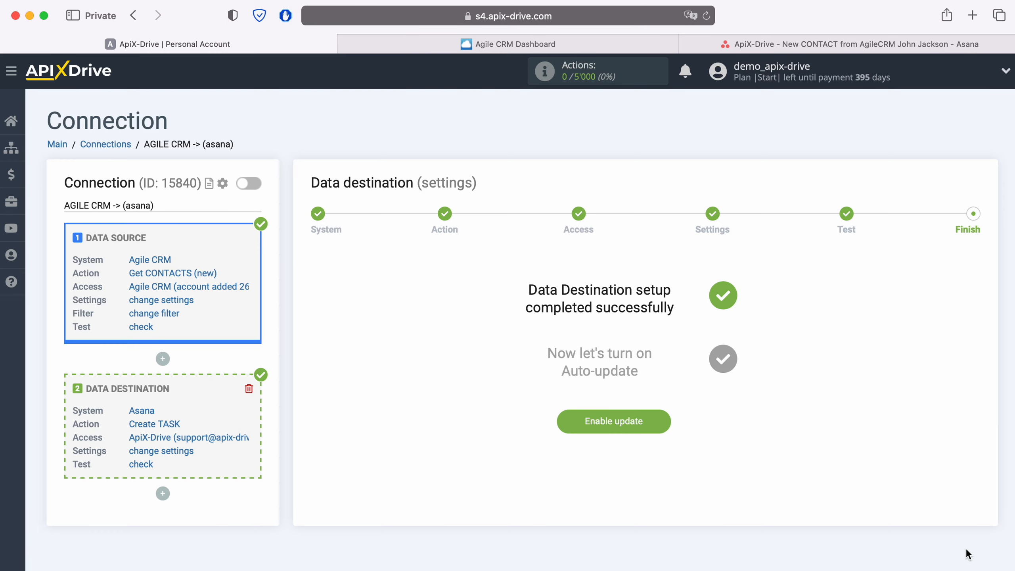
pyautogui.click(661, 420)
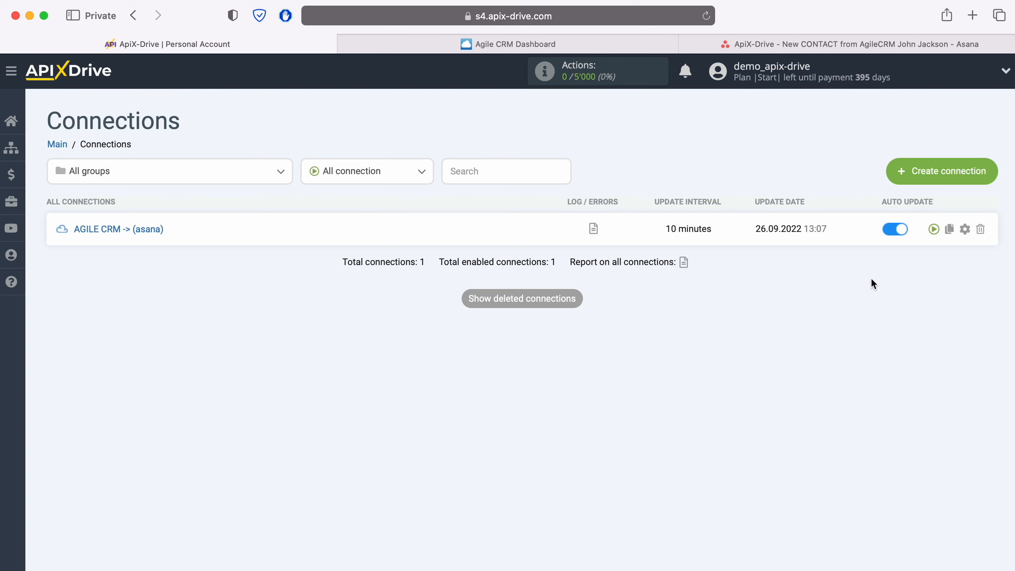
# - Set the update interval of the AGILE CRM -> (asana) connection to 5 minutes
pyautogui.click(966, 230)
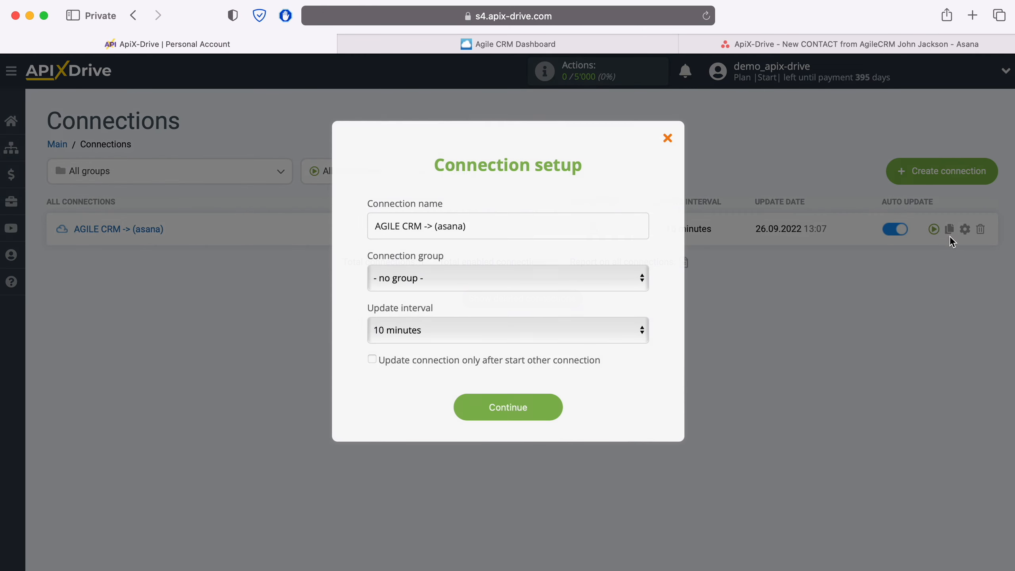
pyautogui.click(602, 331)
pyautogui.click(562, 308)
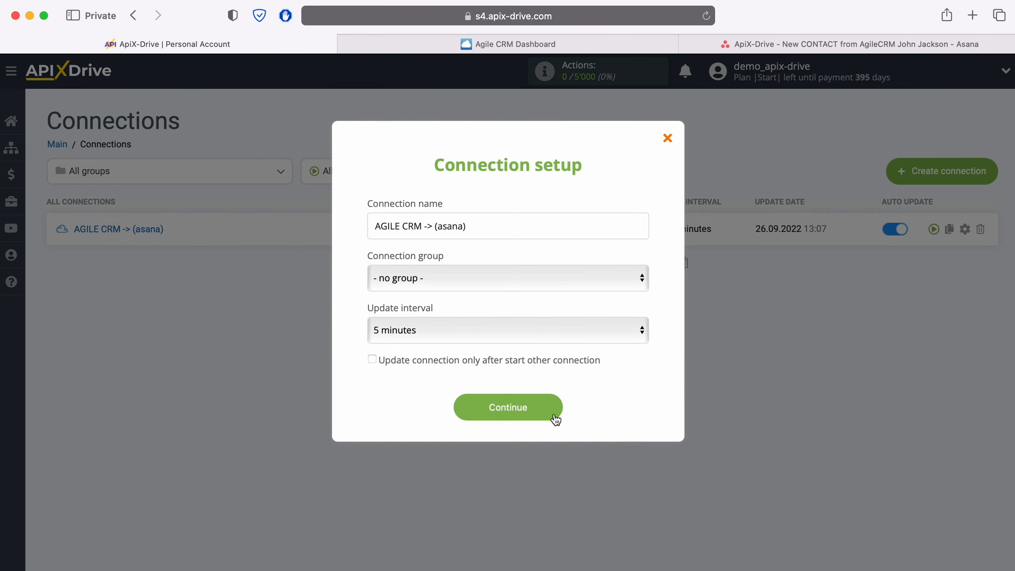
pyautogui.click(556, 418)
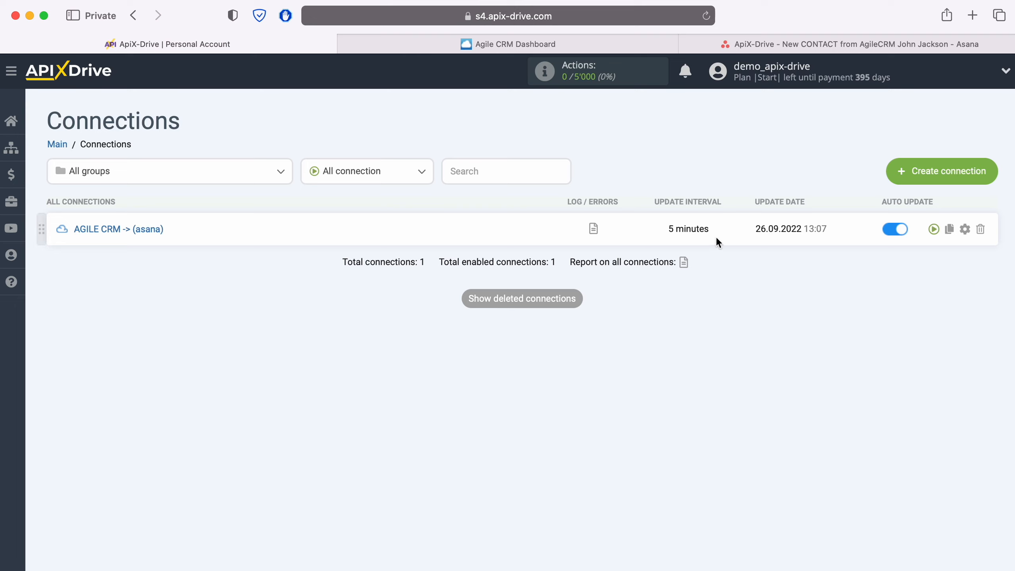